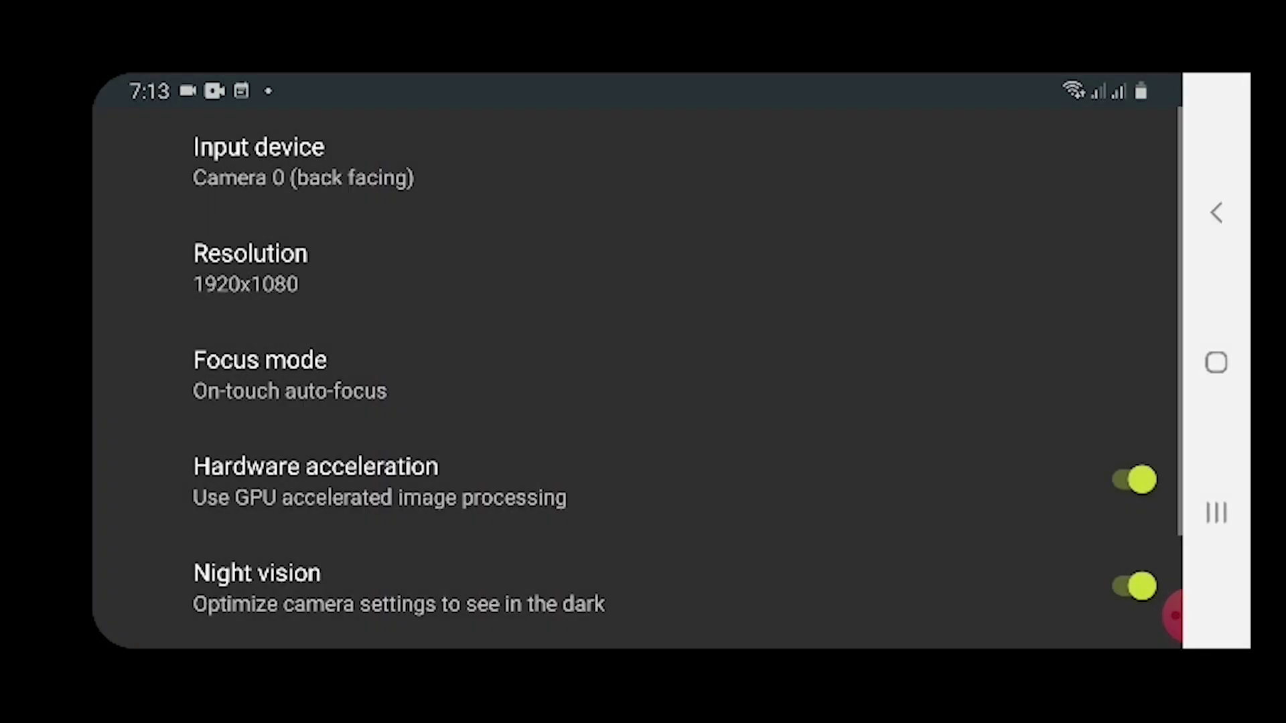
Set the CamON Live camera resolution to 1280x720.
left_click(250, 268)
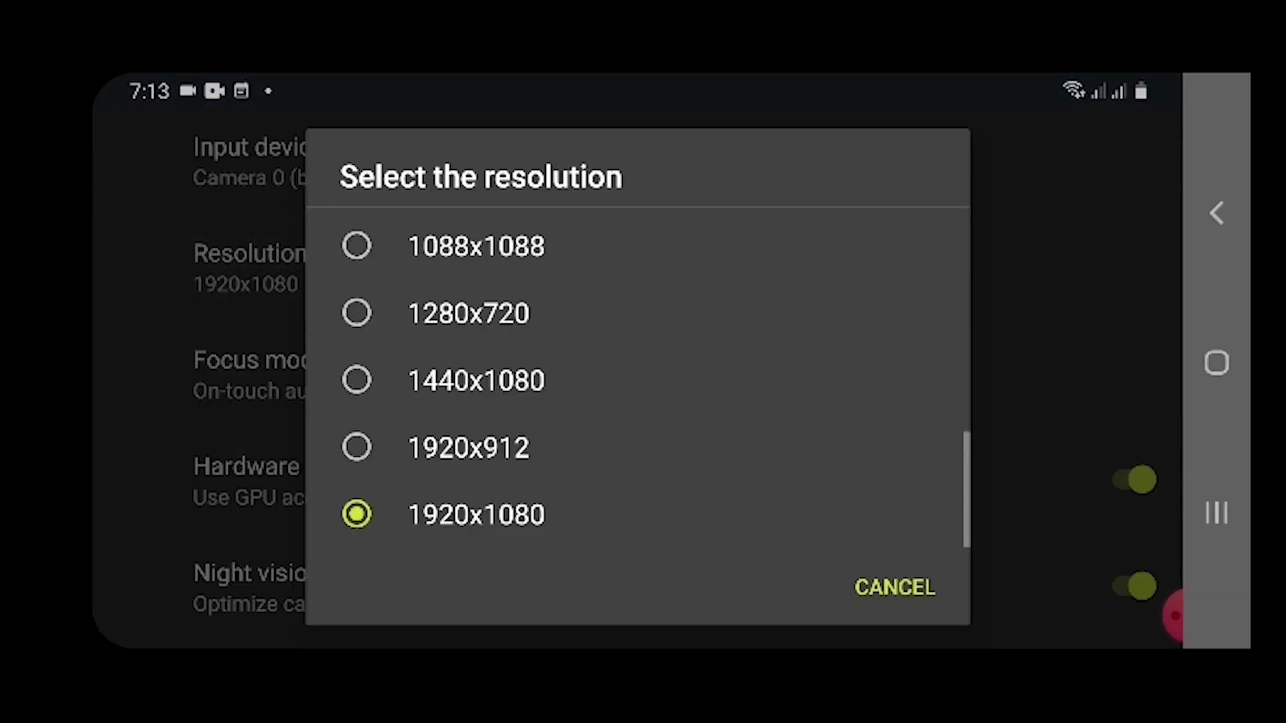
left_click(468, 313)
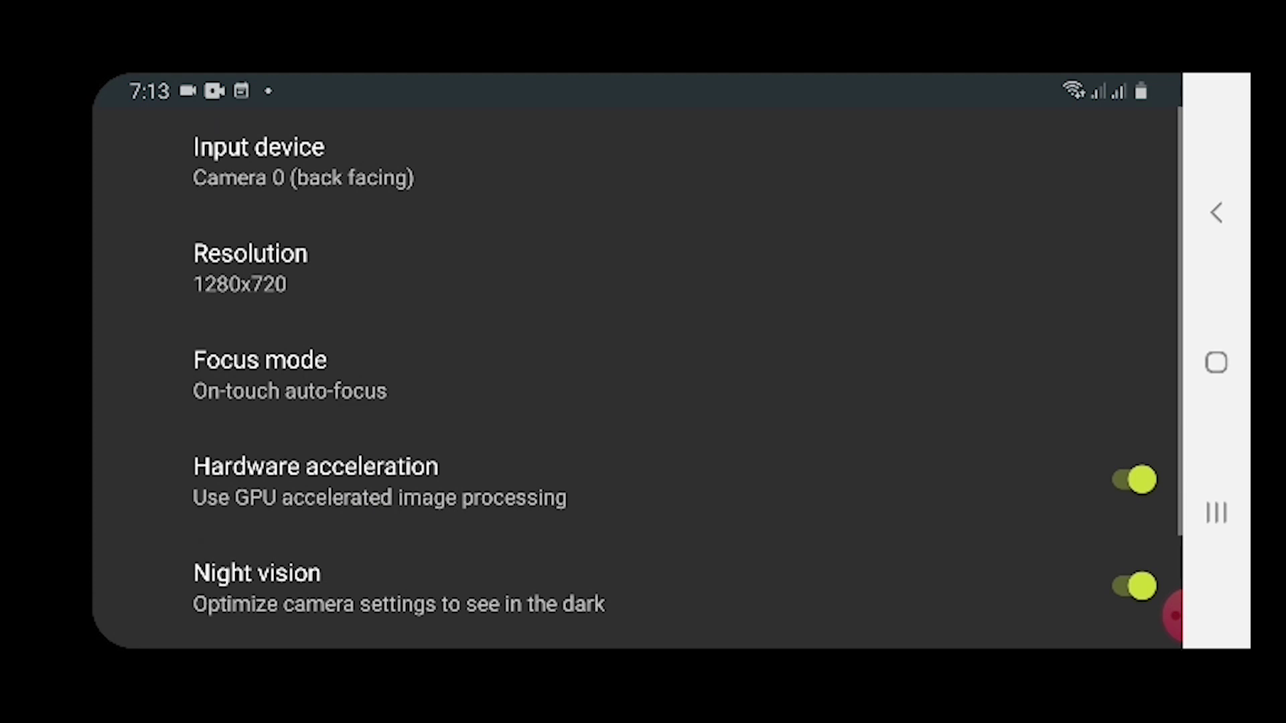
left_click(1216, 213)
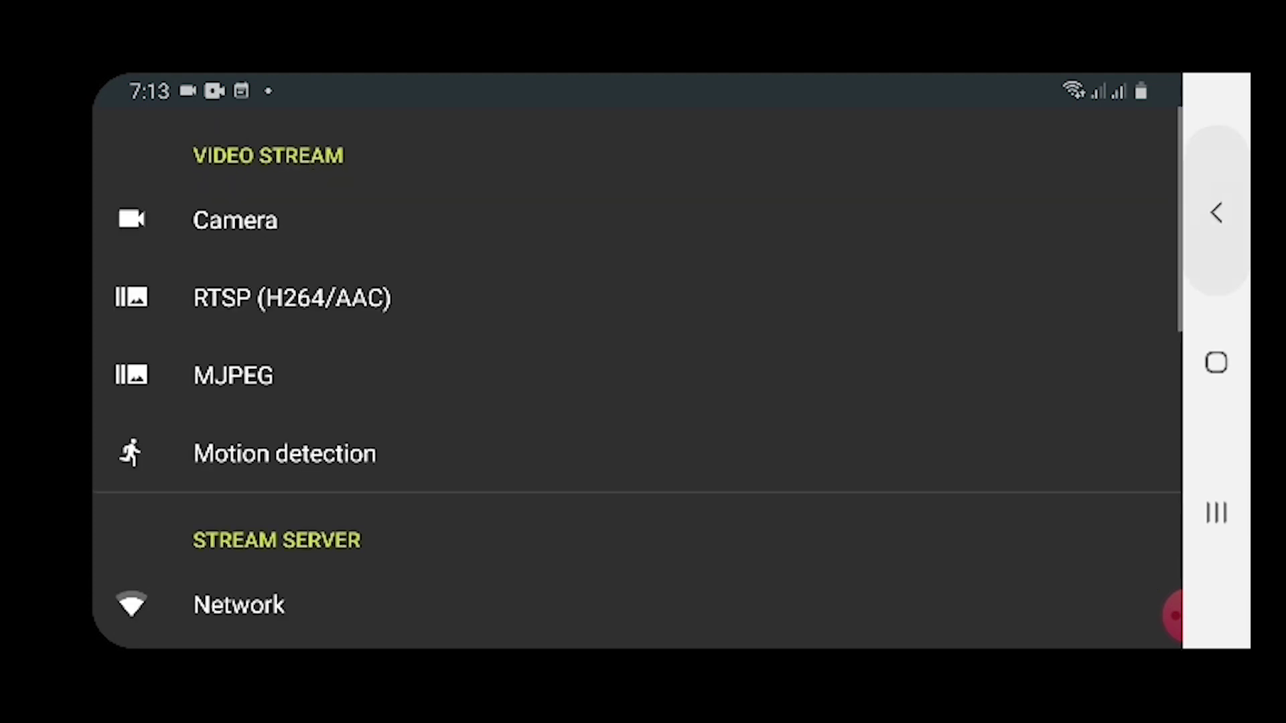
Look through the motion detection and device settings pages, then return to the camera preview.
scroll(636, 375, "down", 2)
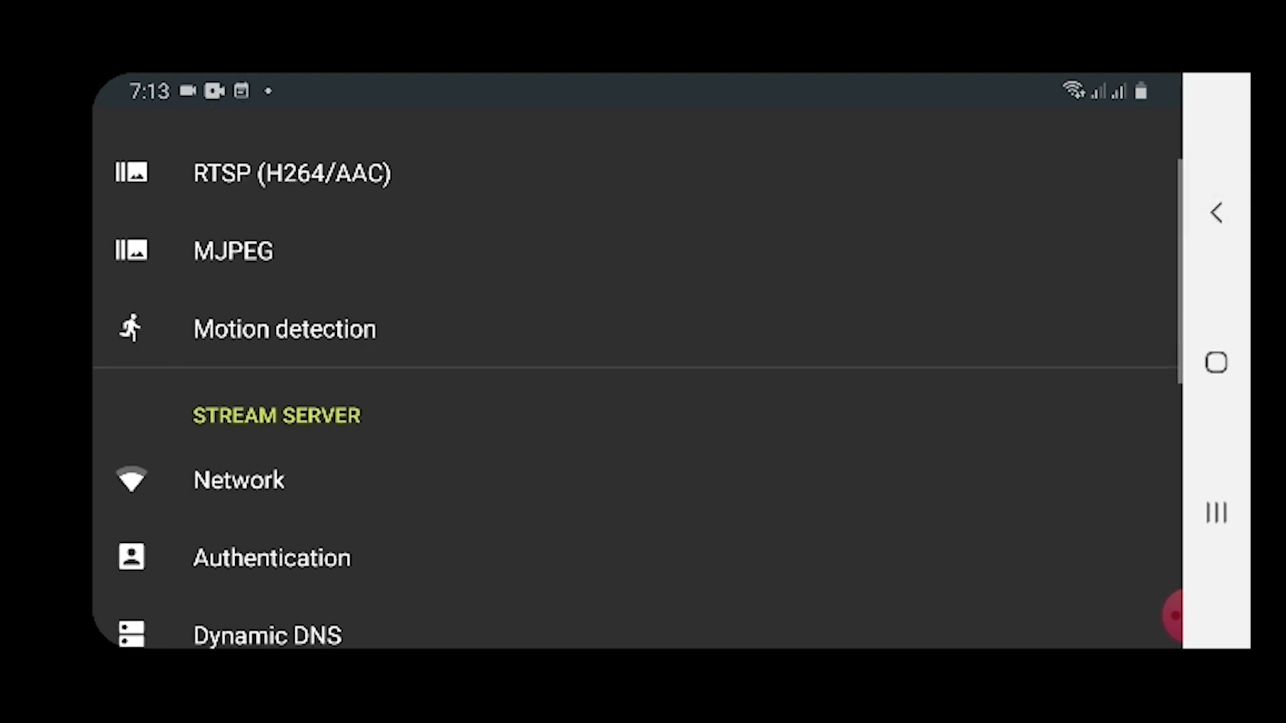
left_click(285, 328)
left_click(1216, 213)
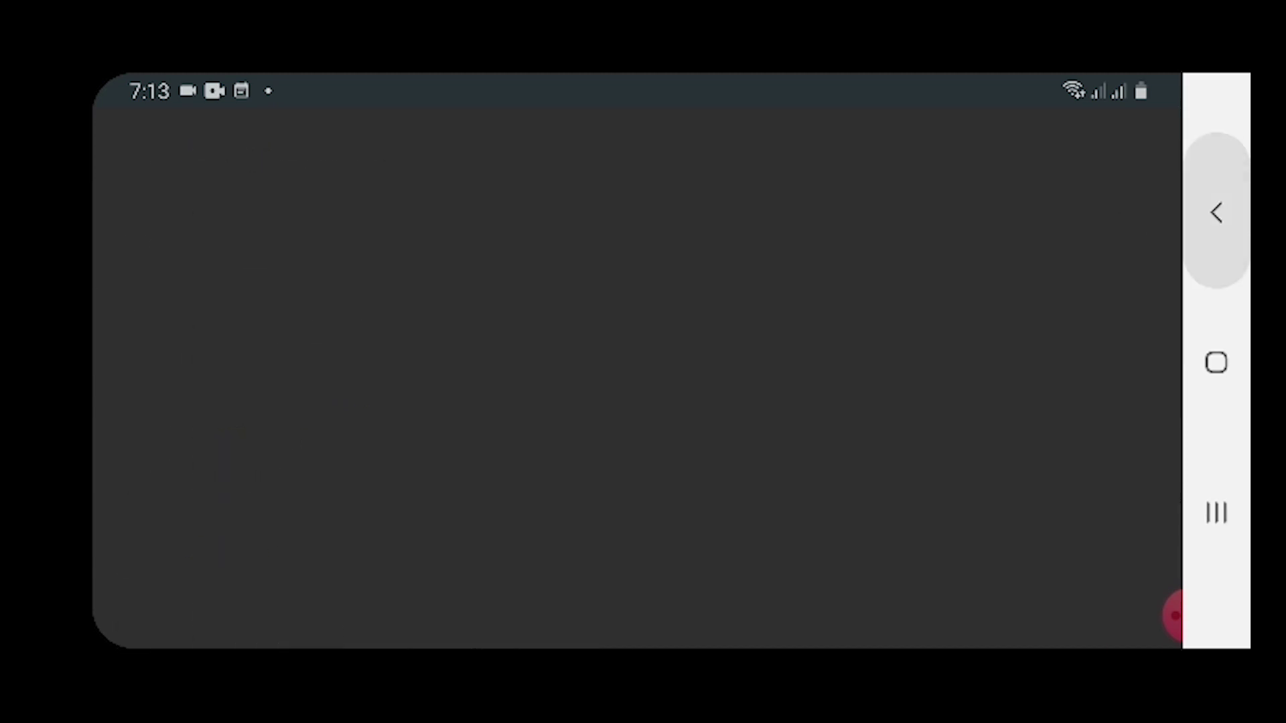
scroll(636, 375, "down", 5)
scroll(636, 375, "down", 5)
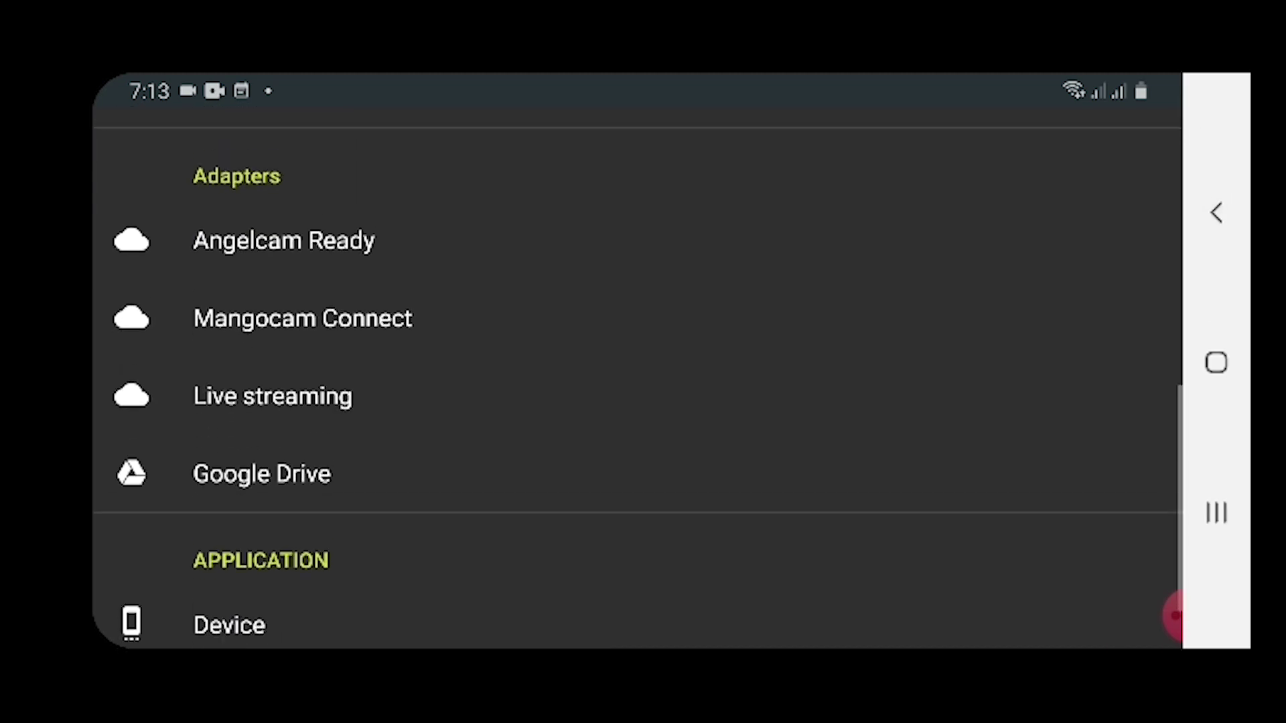
left_click(229, 533)
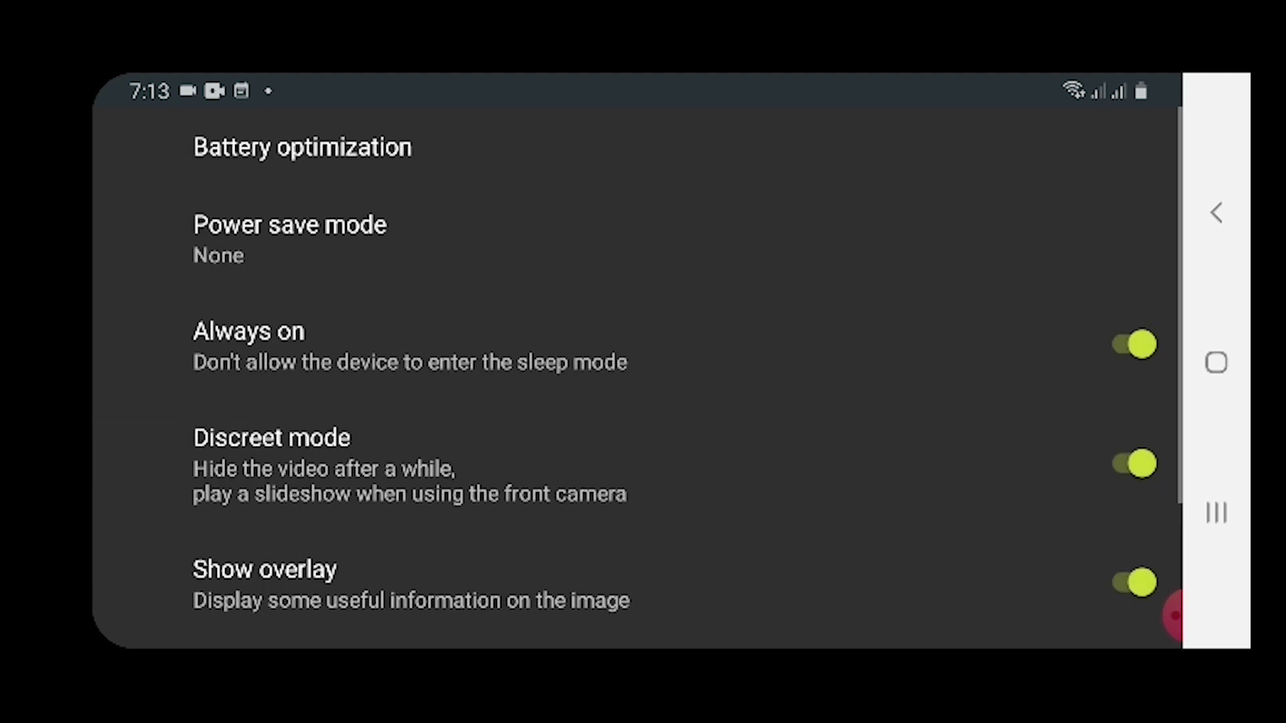
left_click(1216, 213)
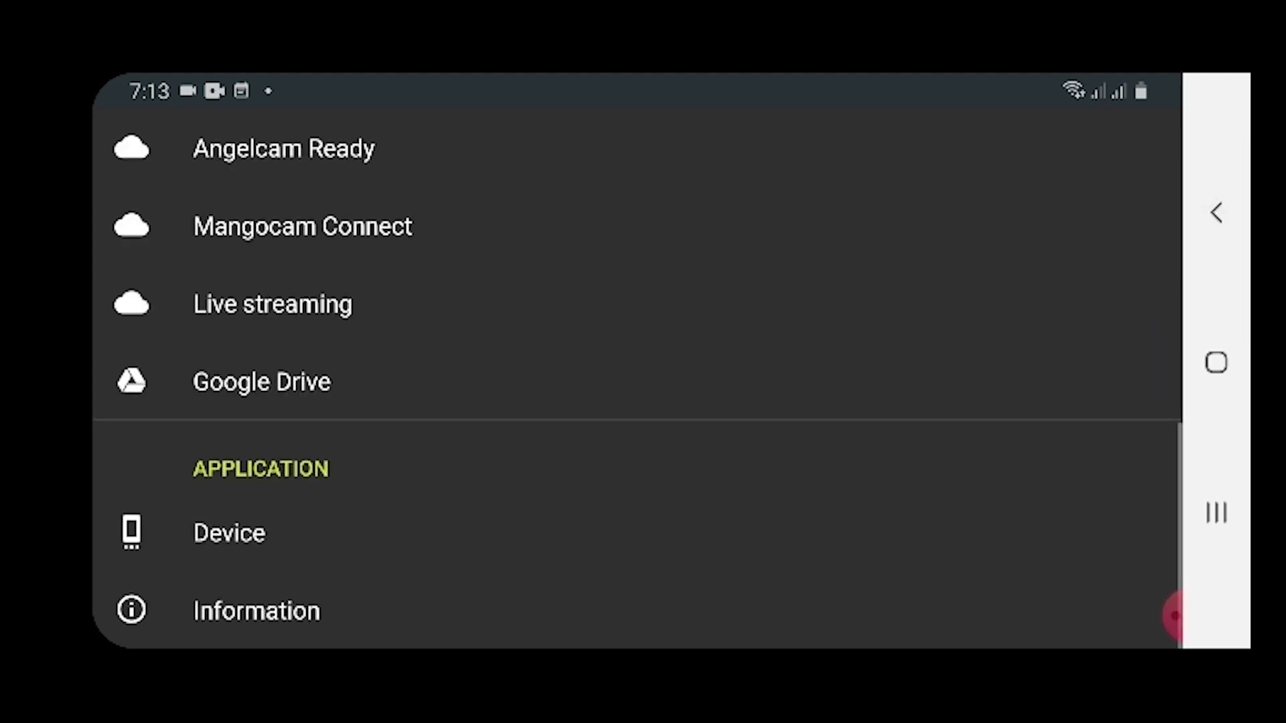
left_click(1216, 213)
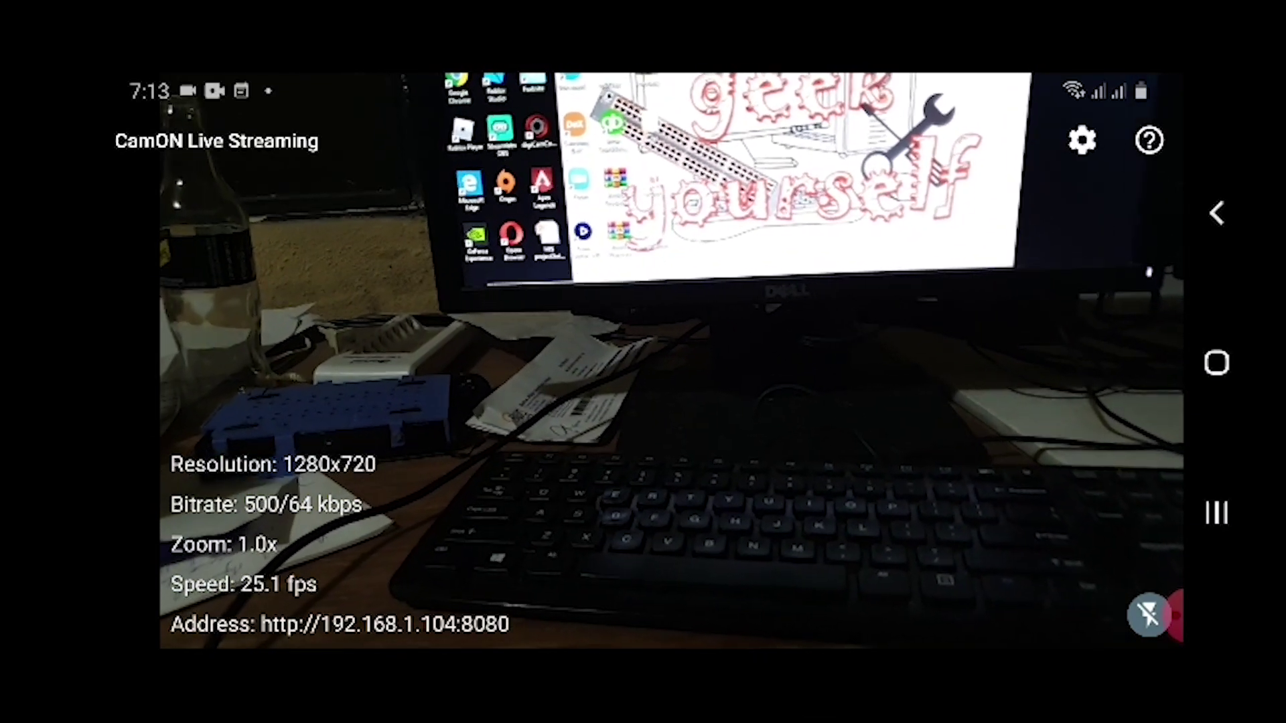
Send CamON Live to the background while it streams and bring up Chrome's address-bar paste menu.
key("Escape")
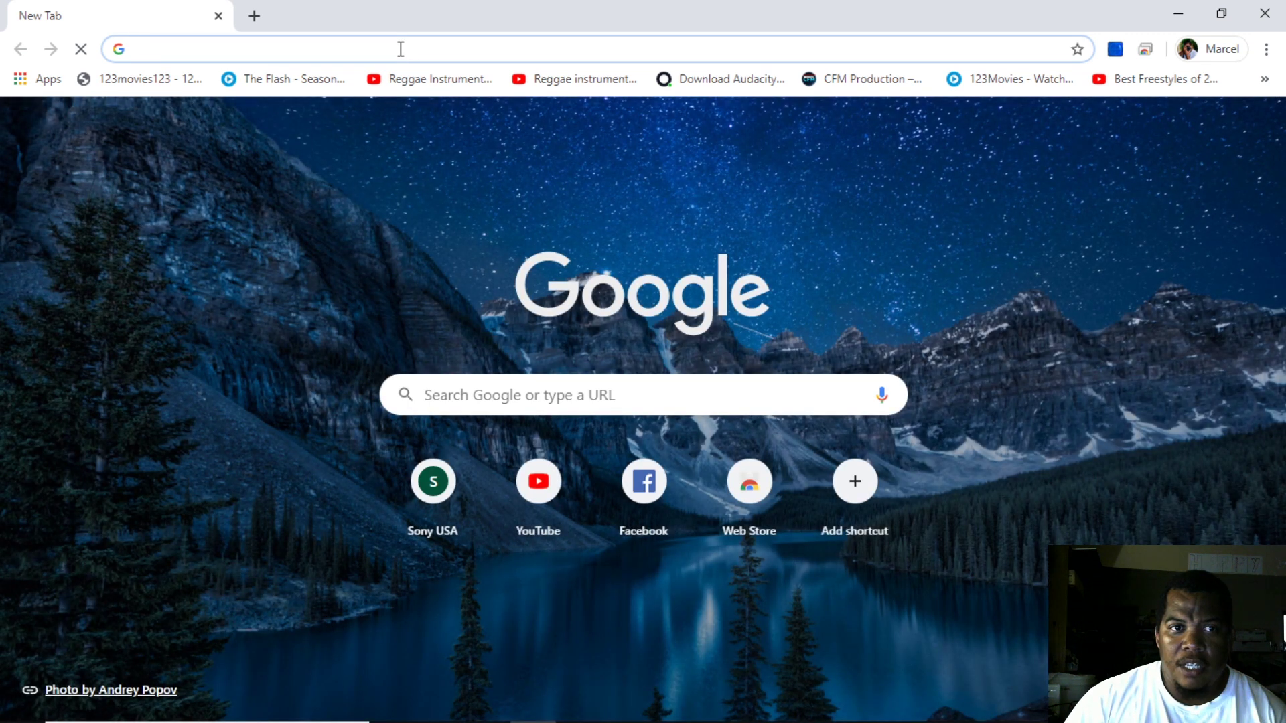
right_click(400, 49)
left_click(436, 175)
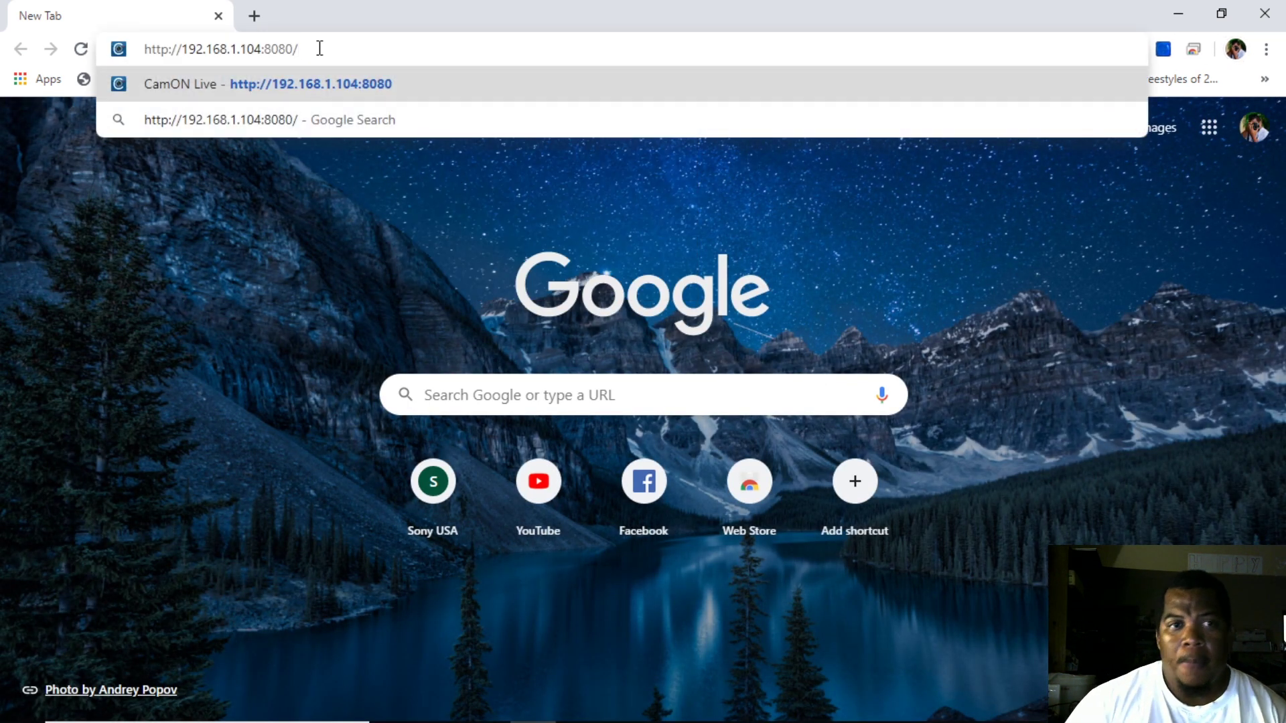
left_click_drag(186, 49, 250, 46)
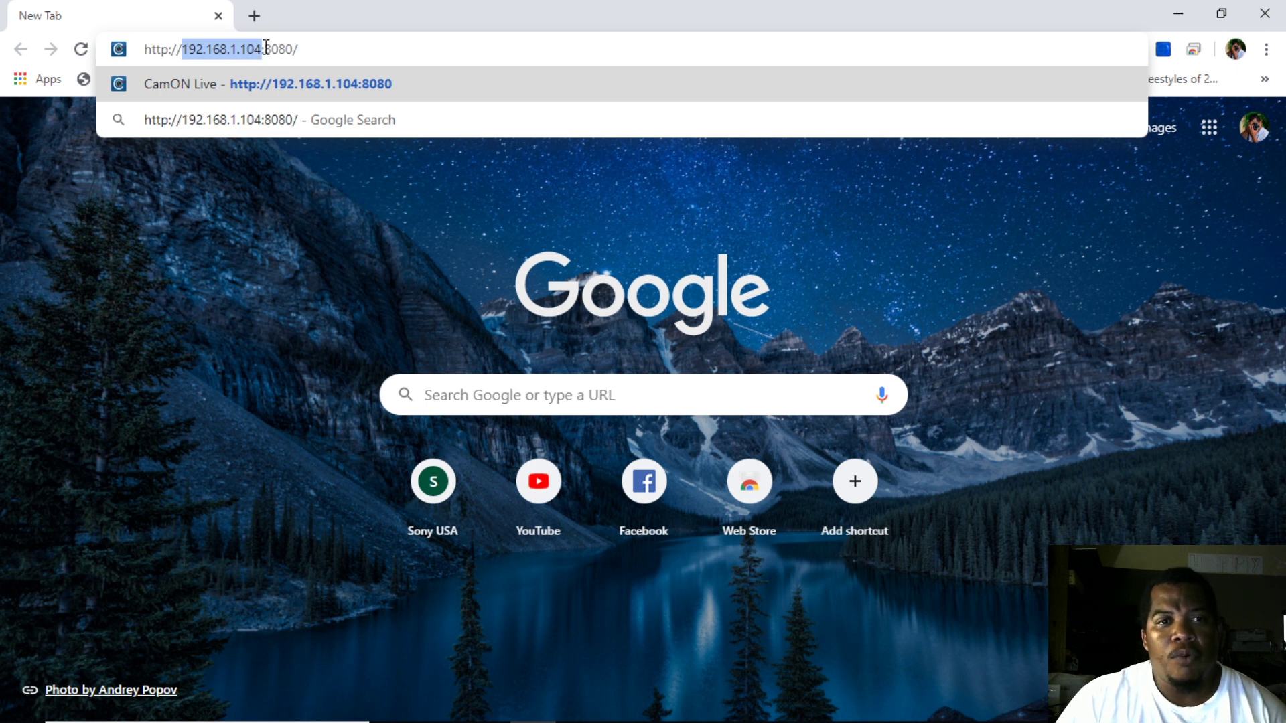
left_click_drag(266, 47, 293, 47)
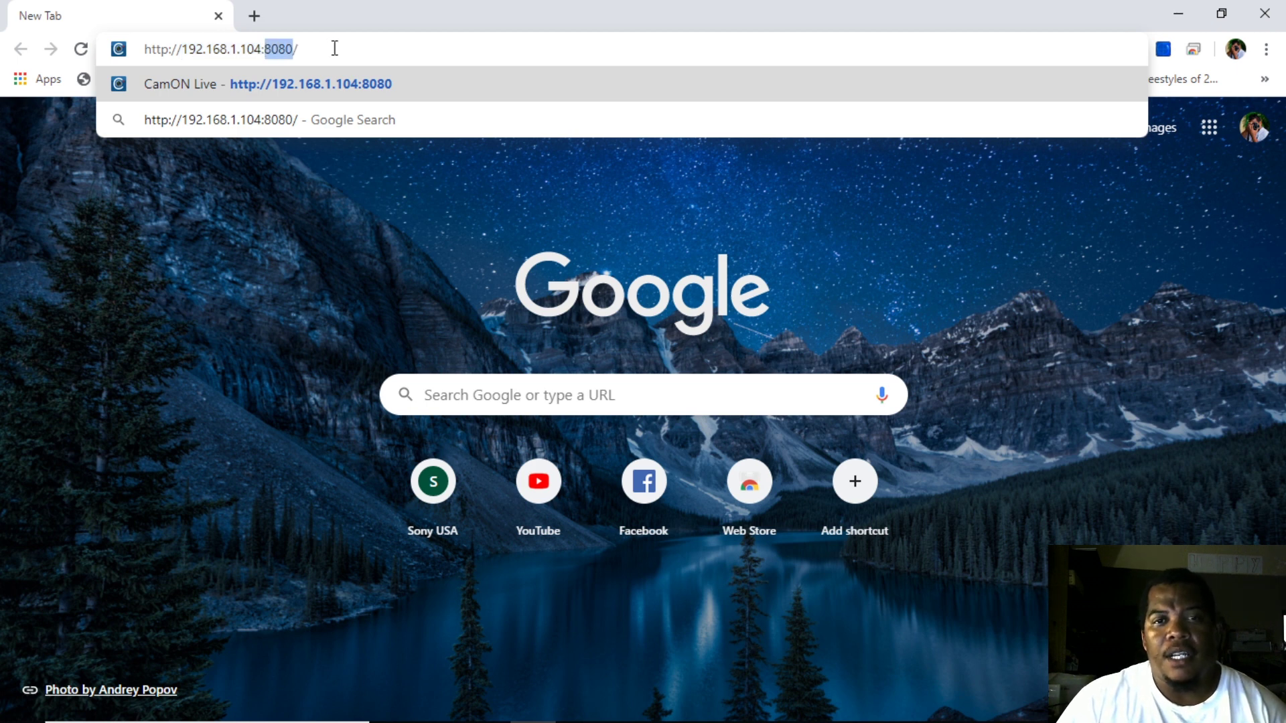
left_click(264, 50)
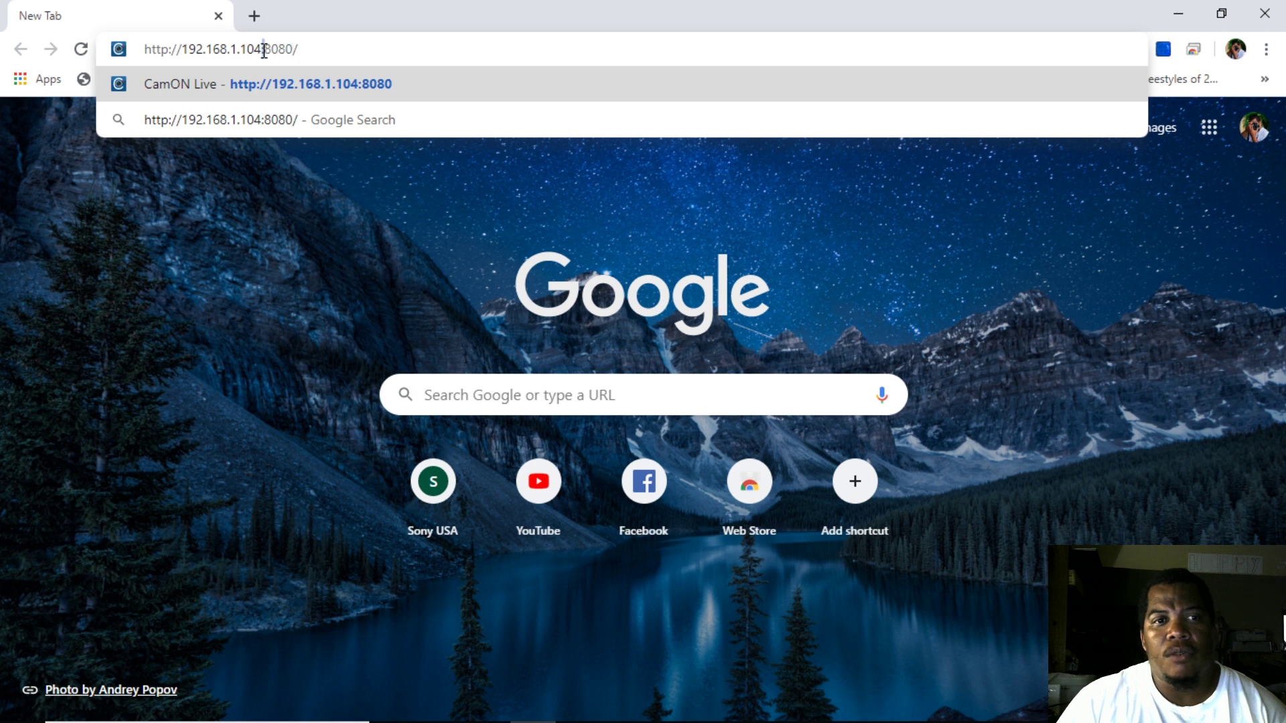
left_click_drag(292, 49, 265, 49)
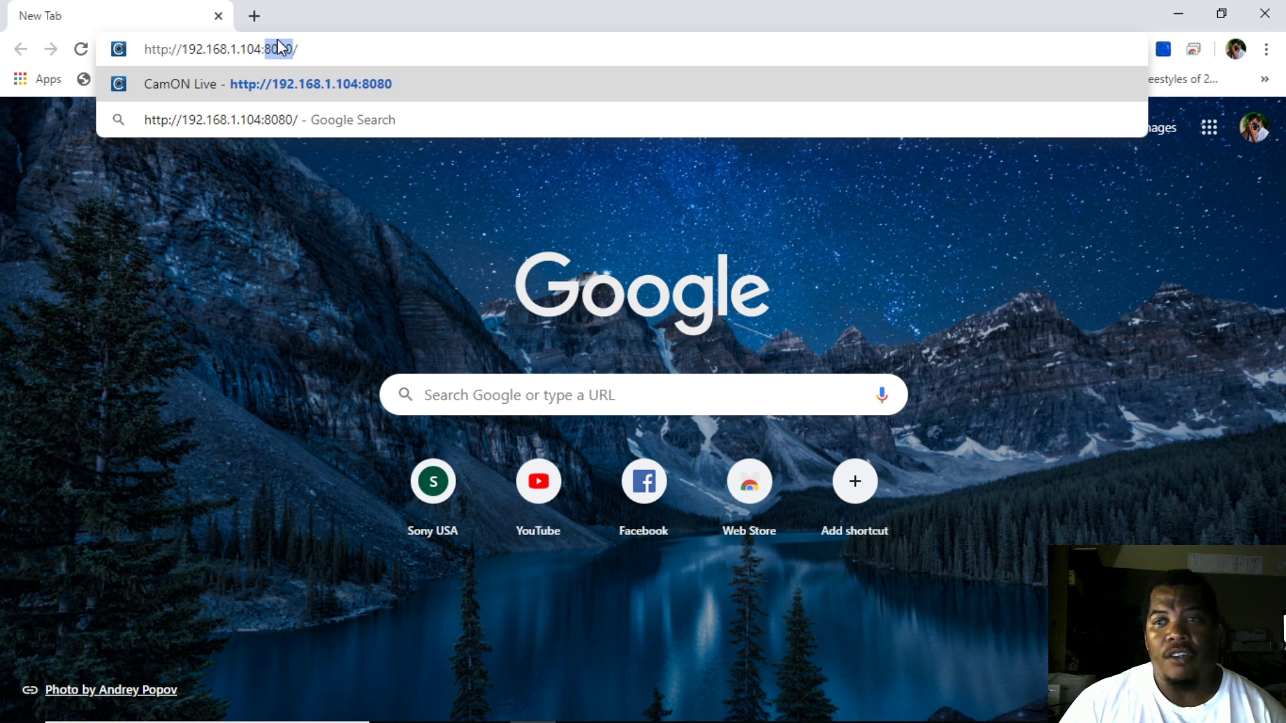
left_click(314, 49)
key("Return")
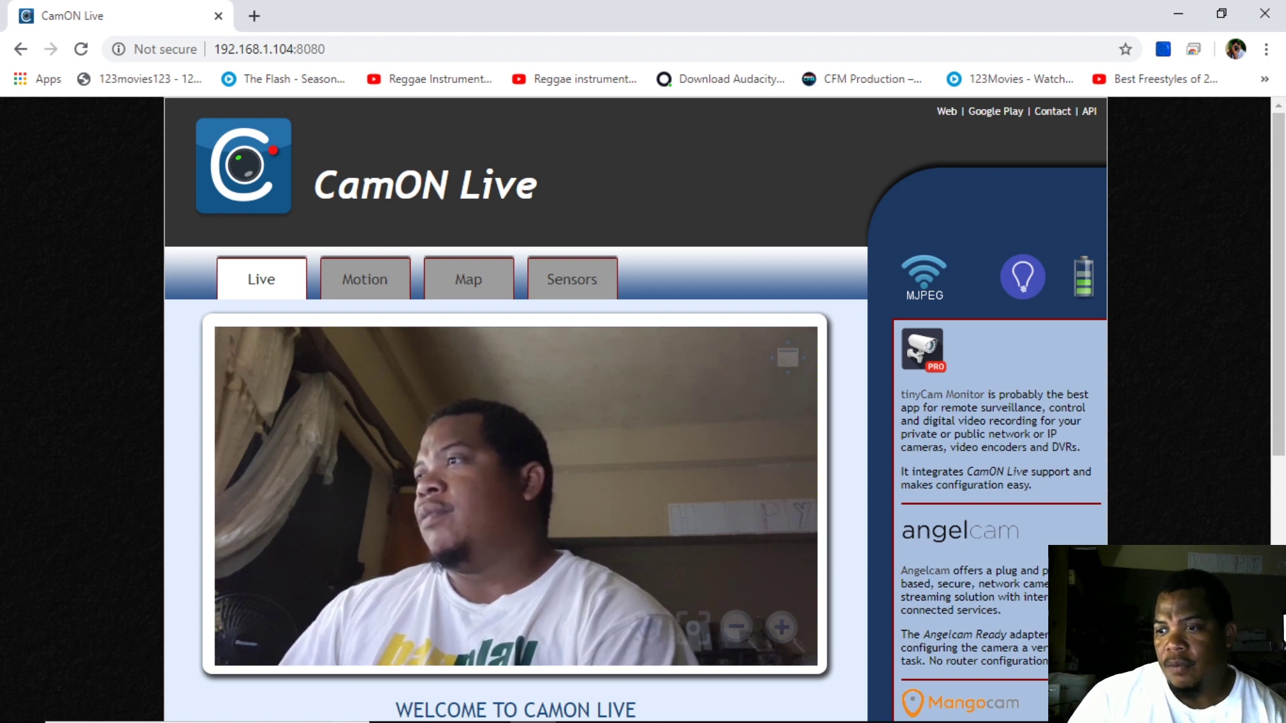
Add a new Browser source in OBS named 'Browser smartphone Capture'.
key("alt+Tab")
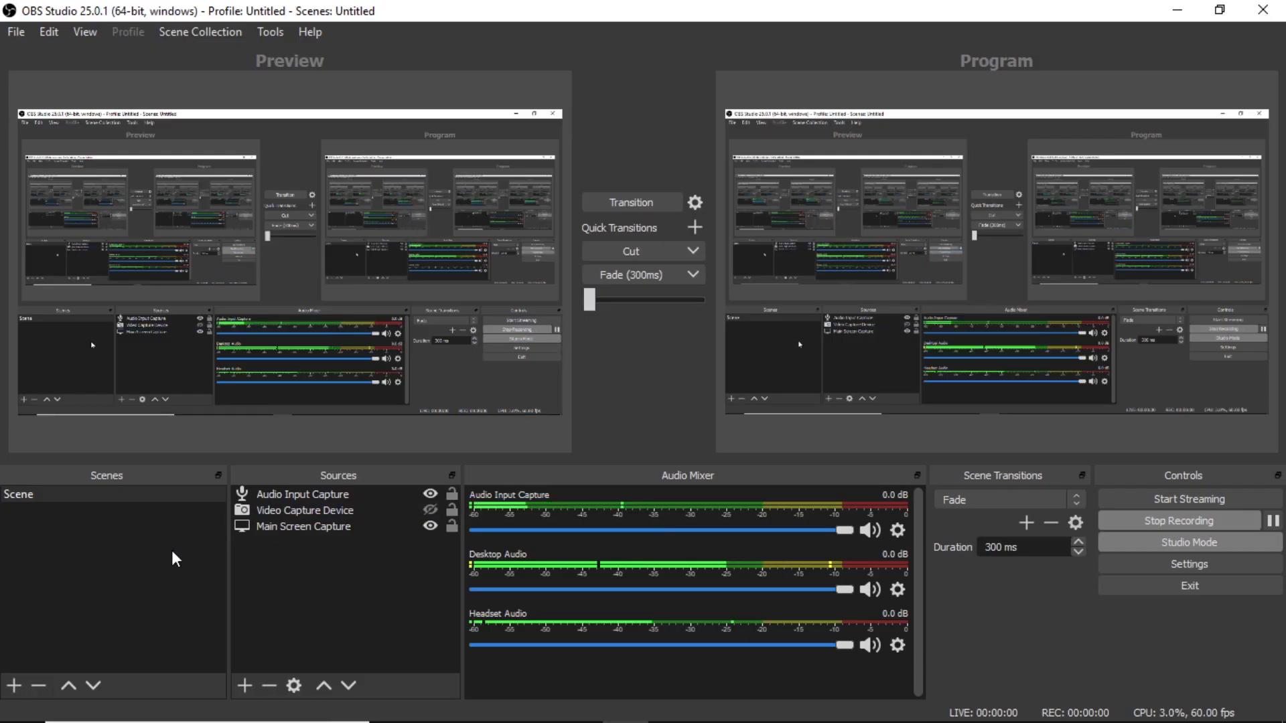
left_click(244, 685)
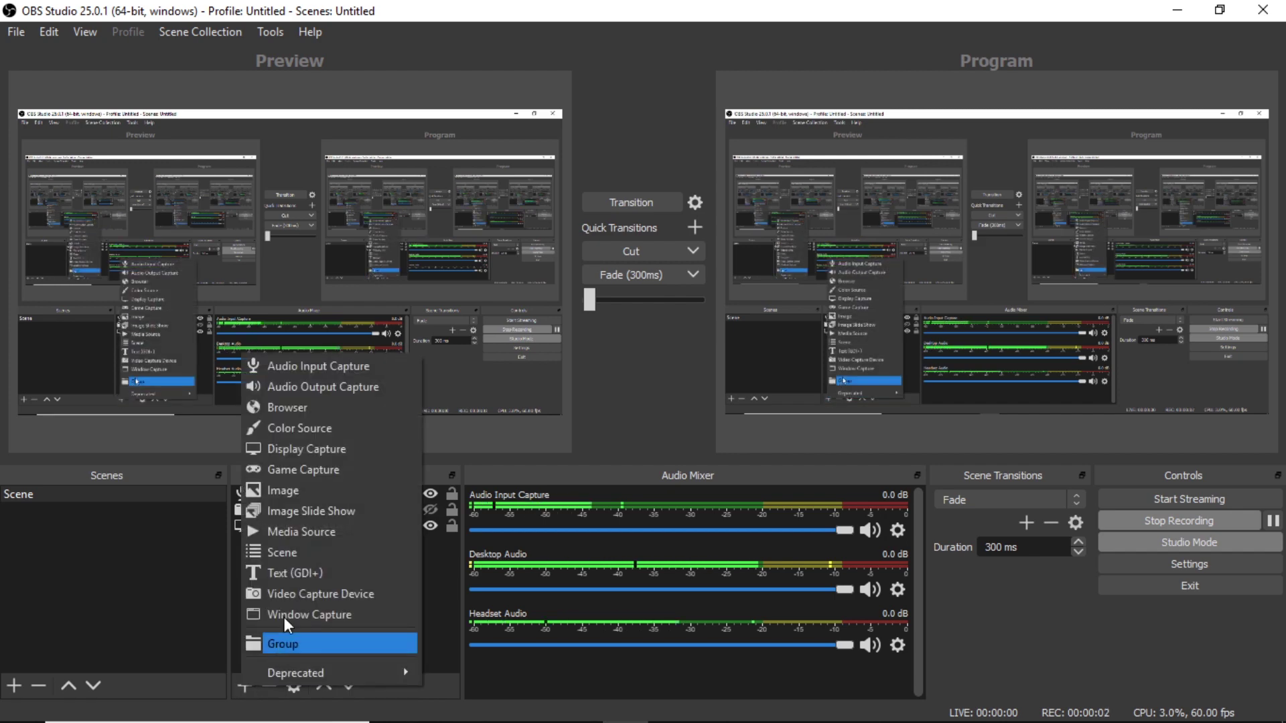
left_click(320, 409)
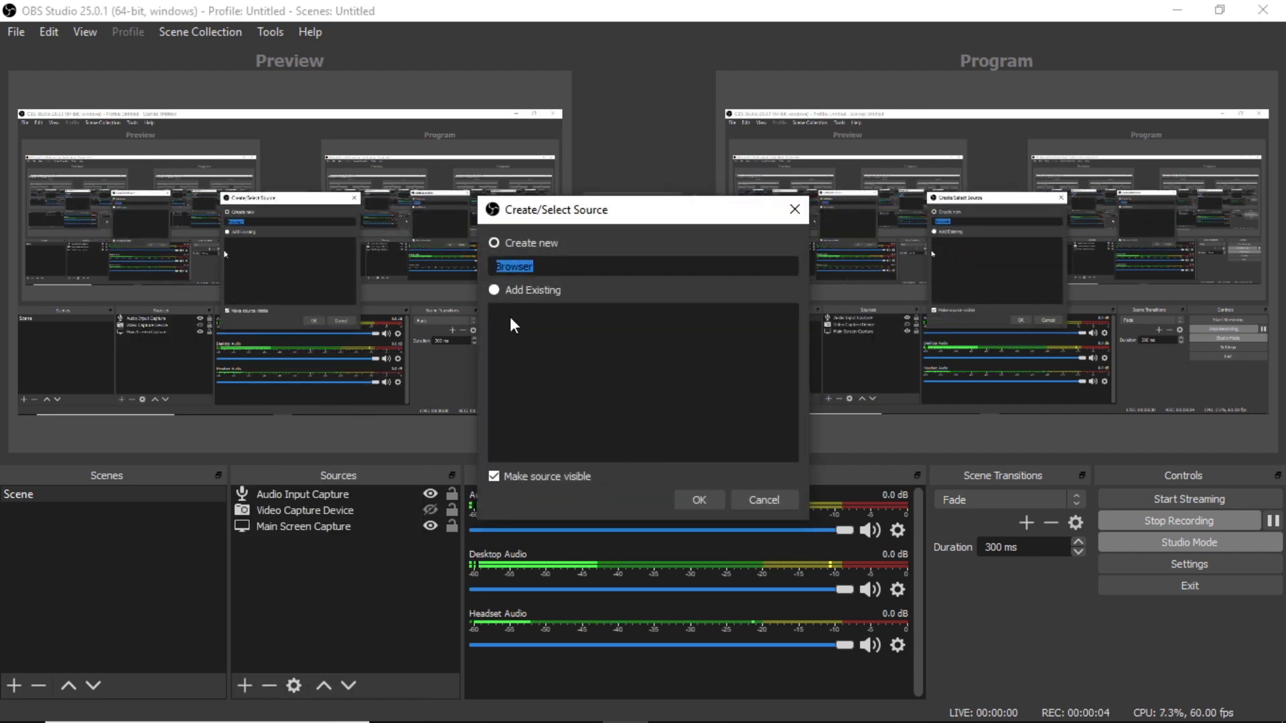
left_click(553, 271)
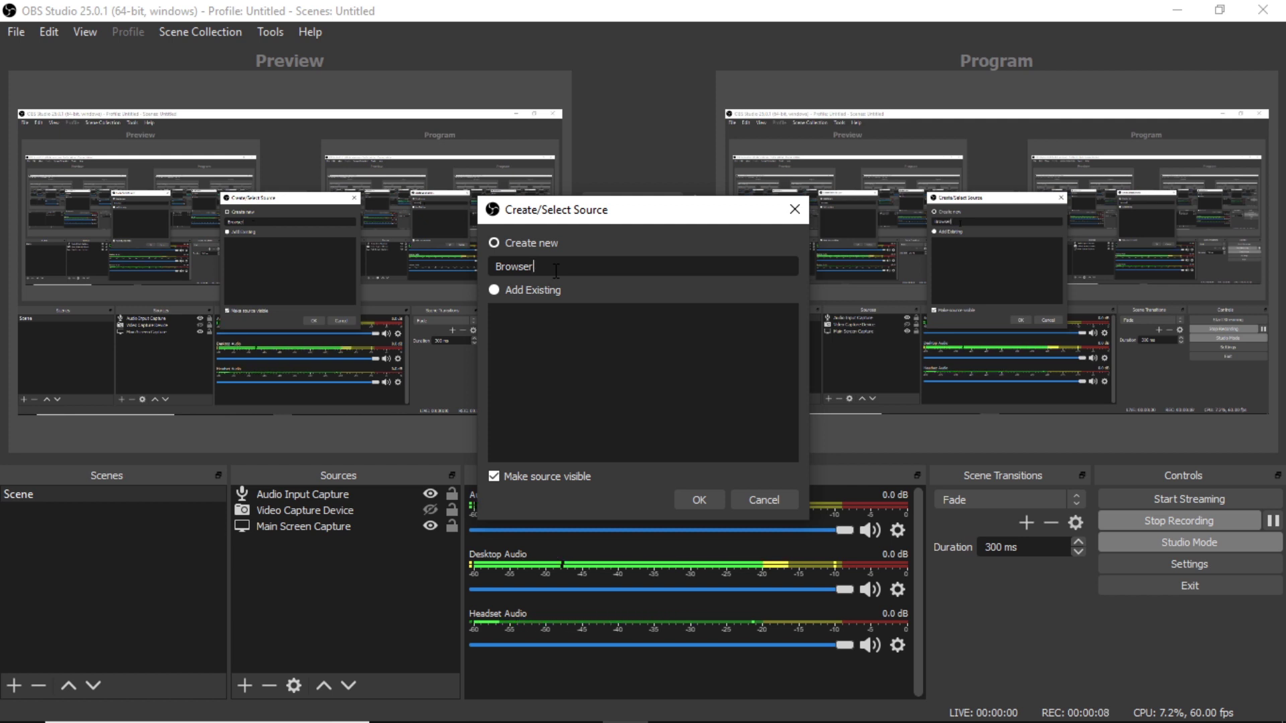
type("smart")
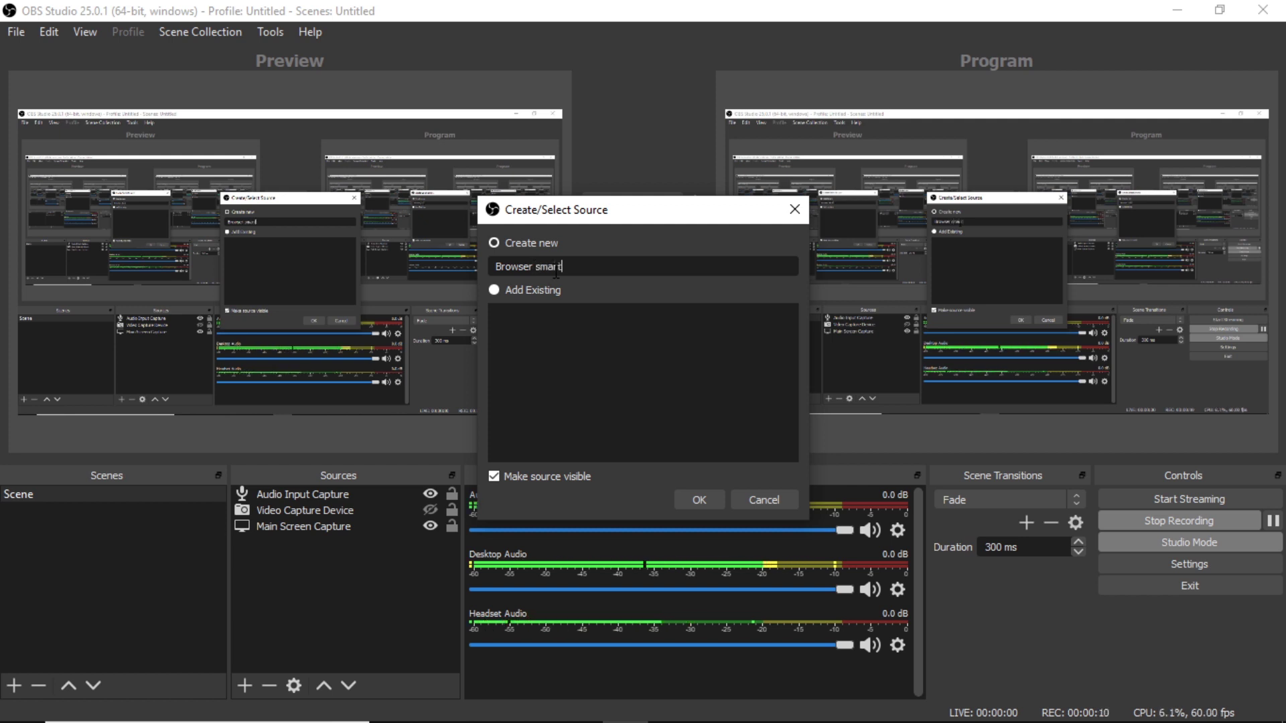
type("phone ")
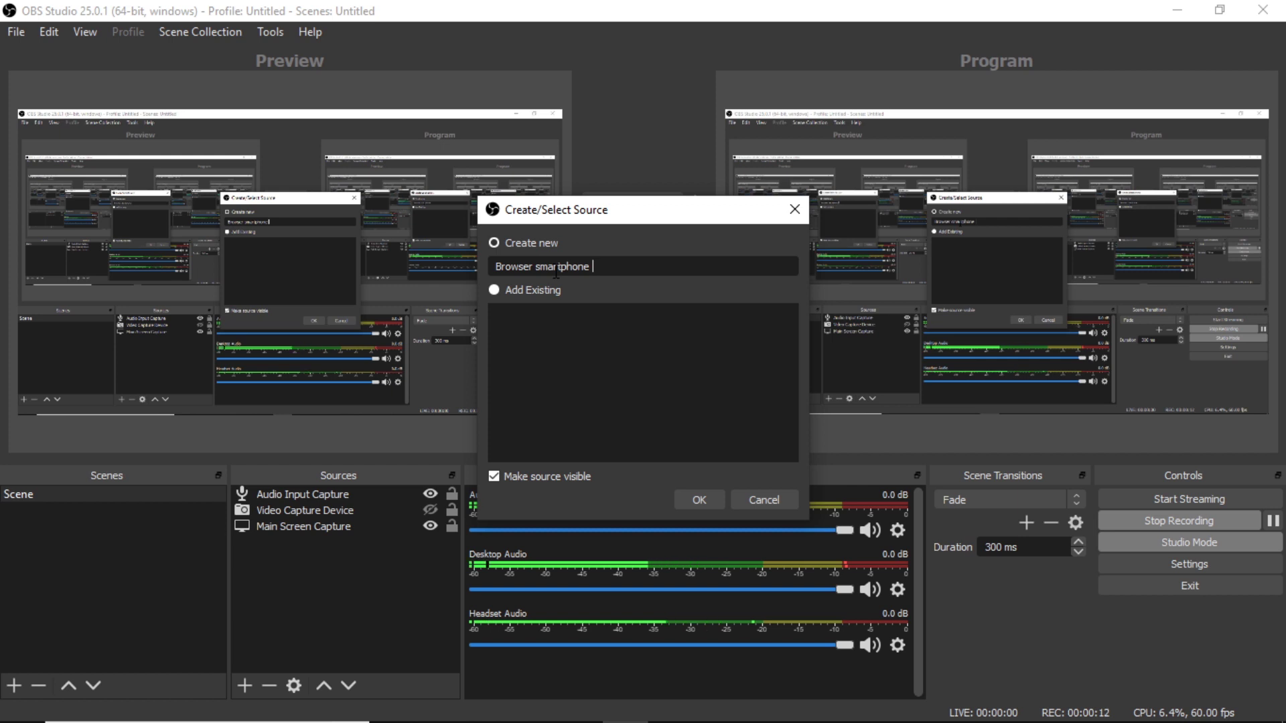
type("Capture")
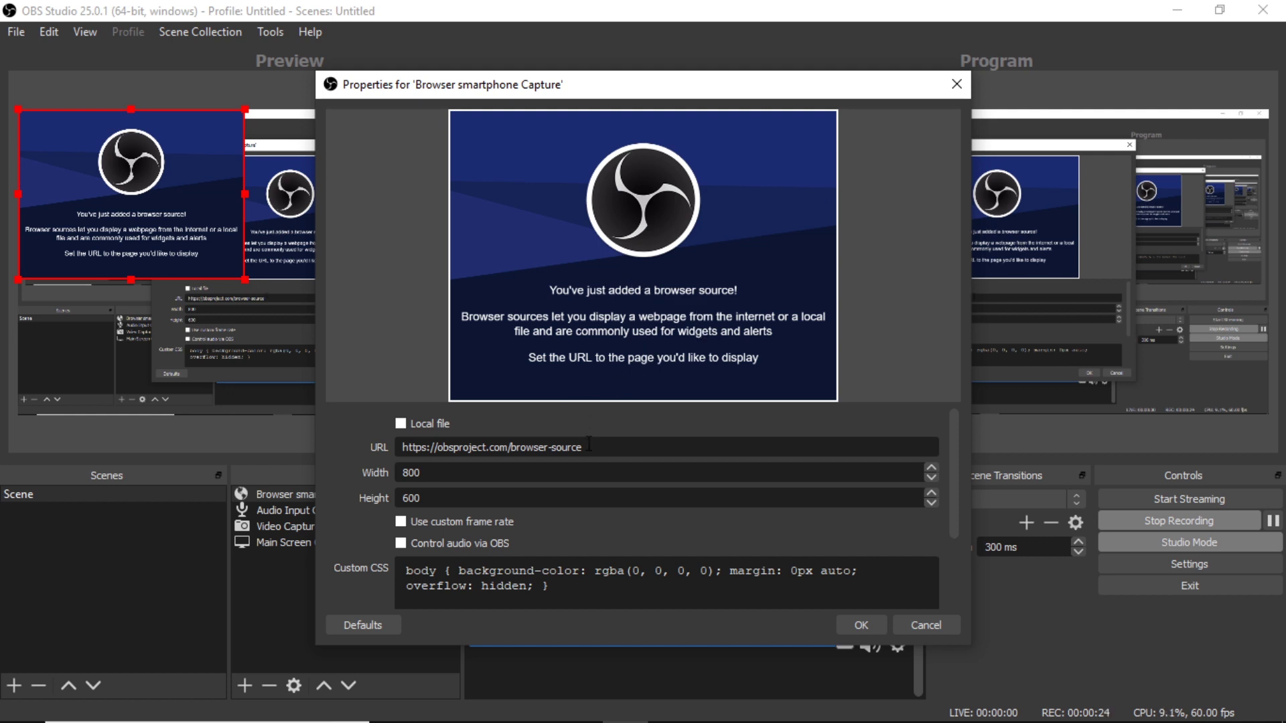
left_click_drag(589, 446, 380, 447)
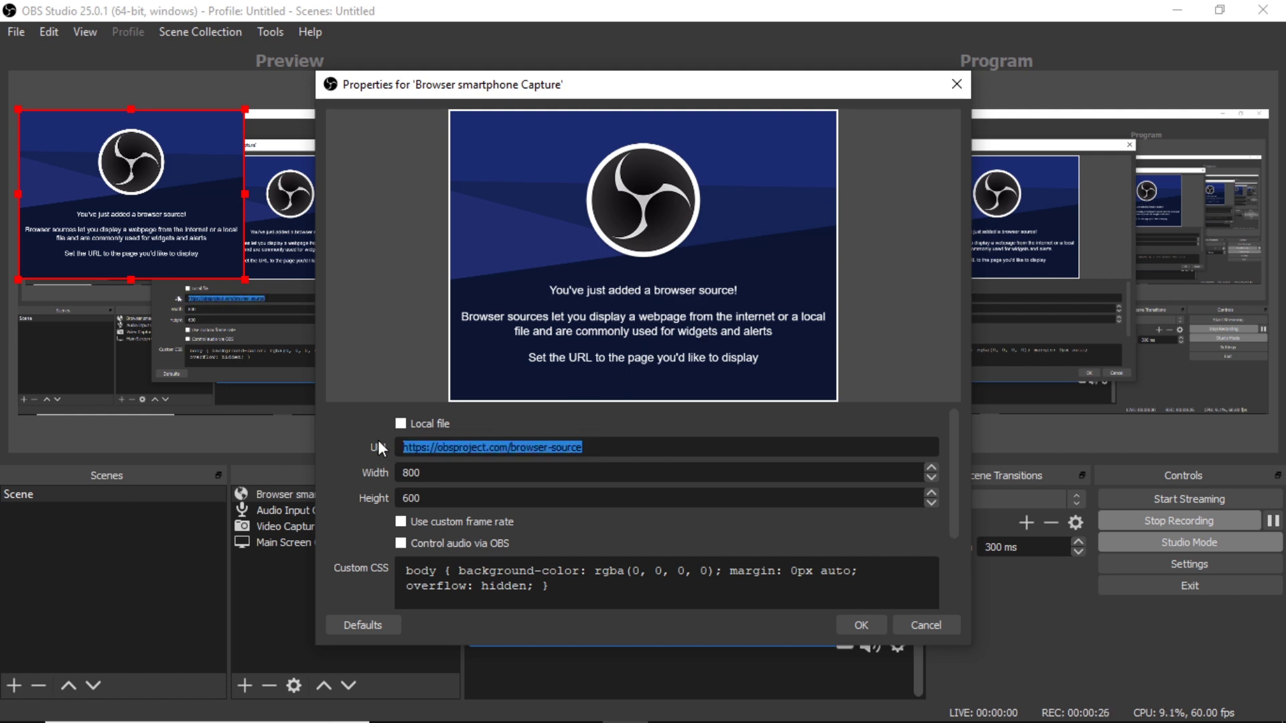
type("http://192.168.1.104:8080/")
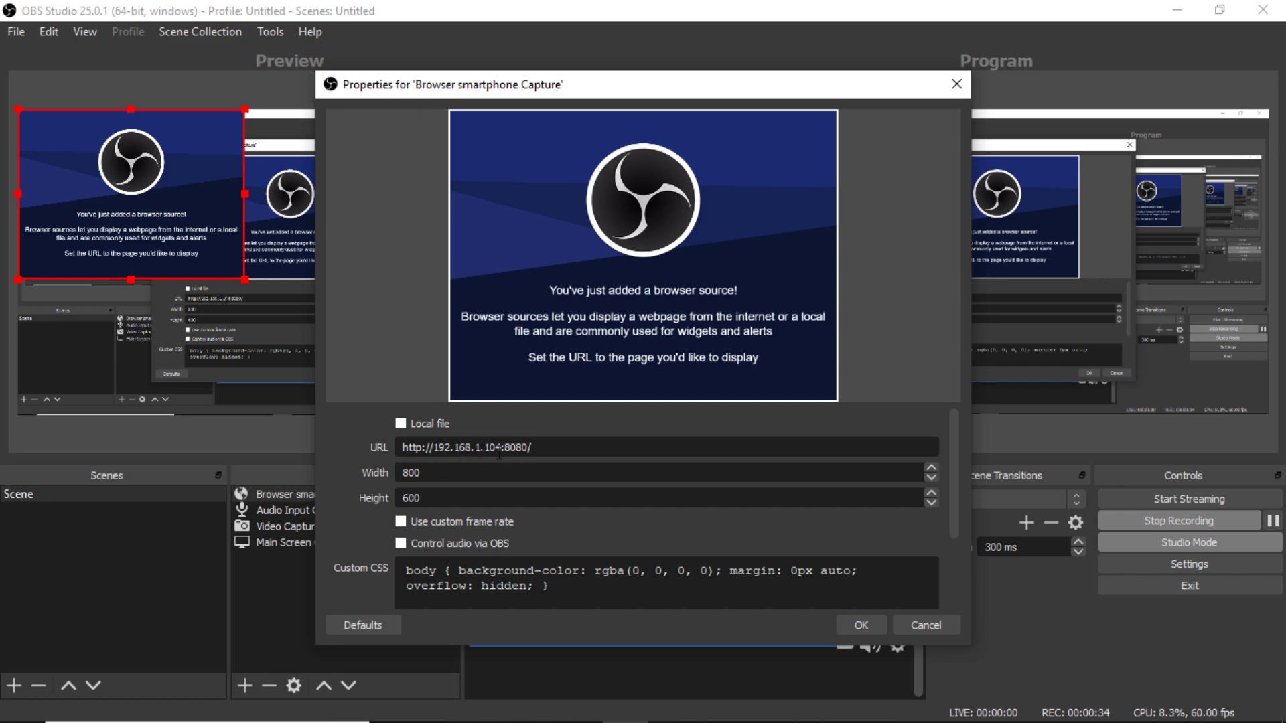
left_click(849, 617)
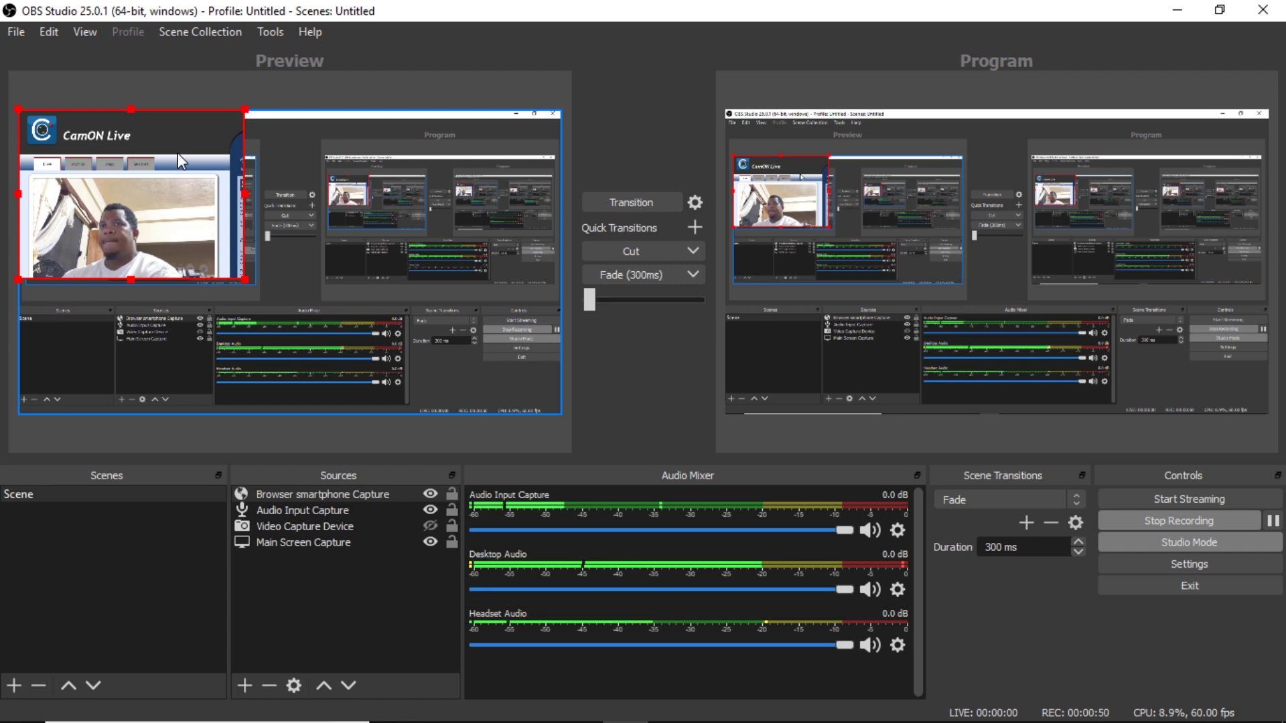
Open Transform > Edit Transform for the smartphone browser source from the preview.
right_click(126, 210)
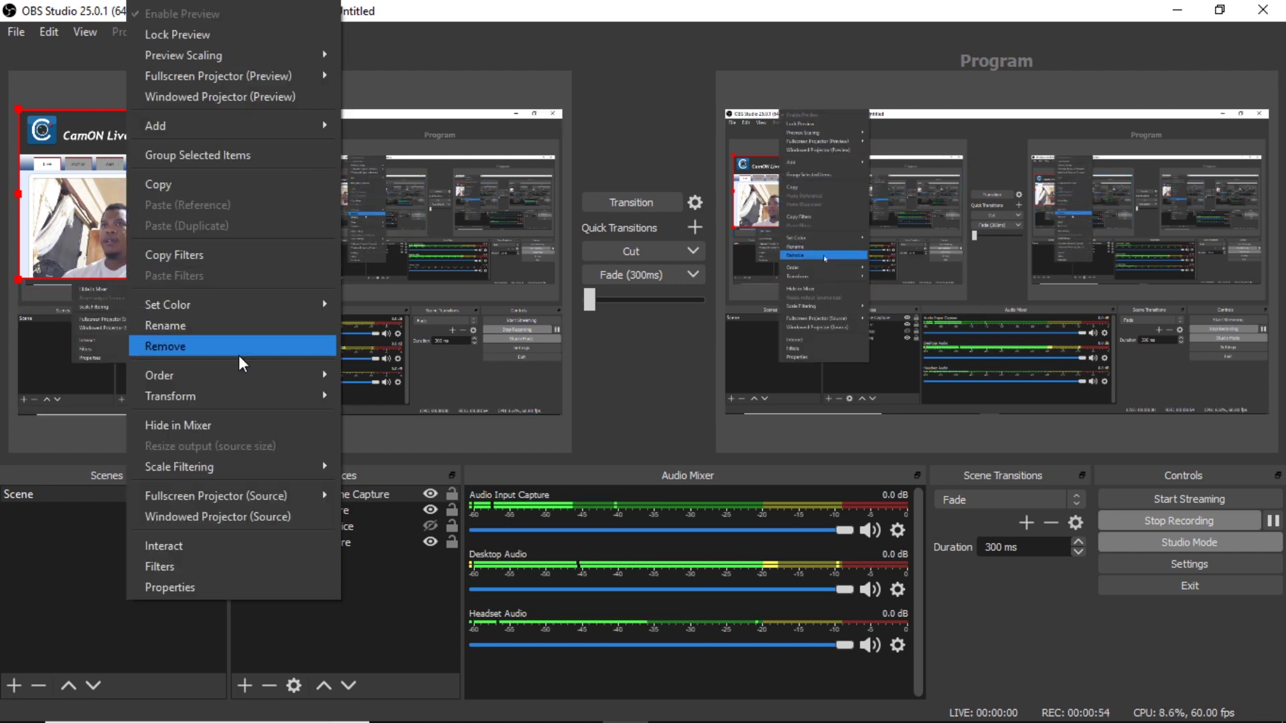
mouse_move(200, 393)
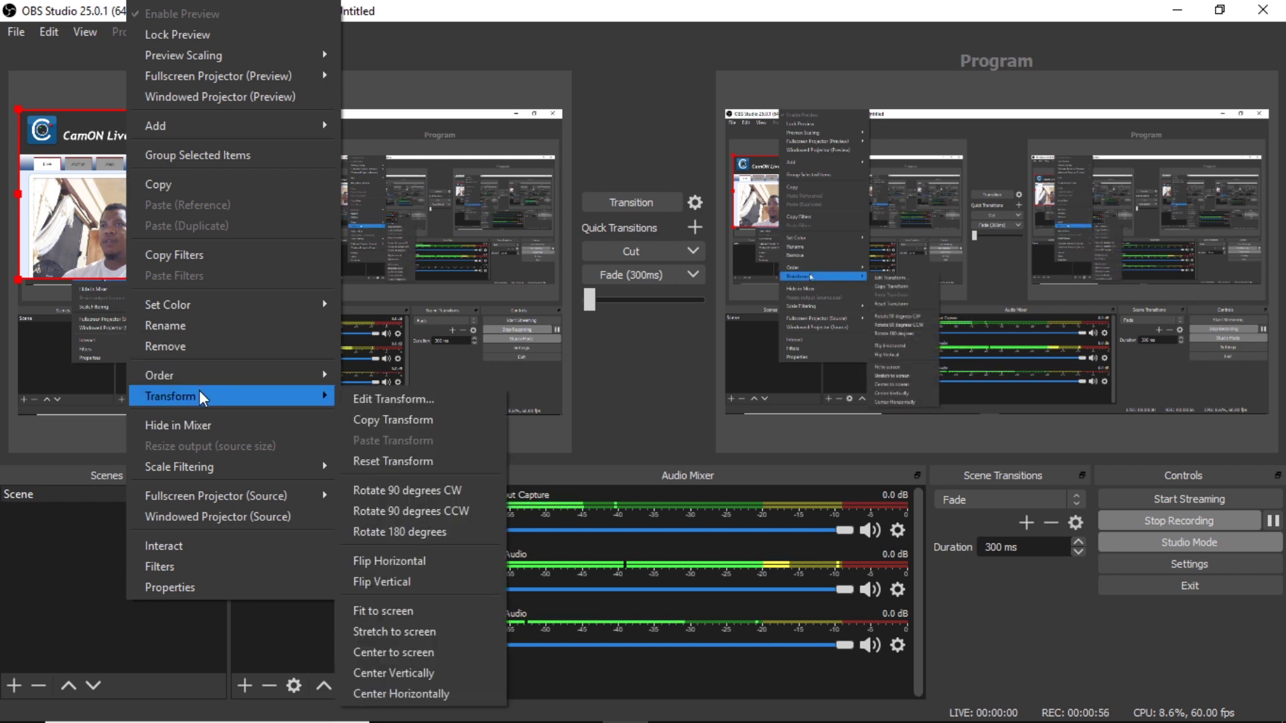
left_click(375, 399)
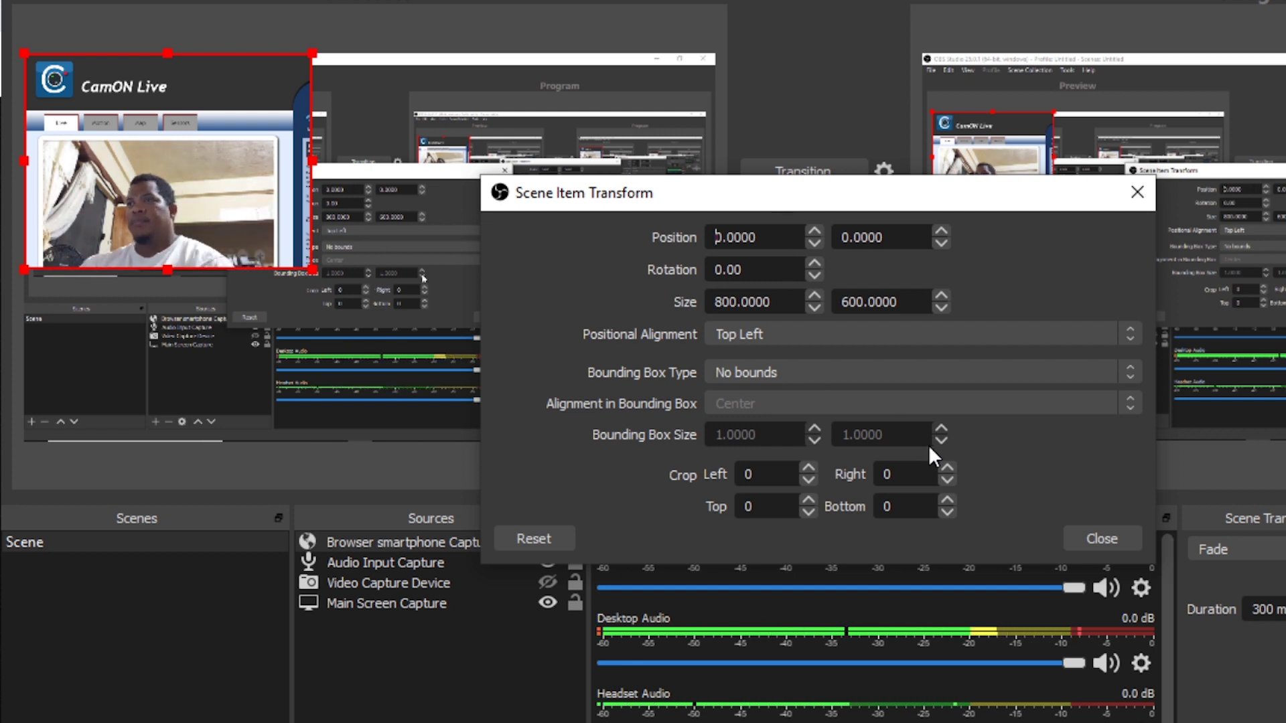
In Scene Item Transform, set Crop Left to 39 and Crop Right to 100.
left_click(807, 467)
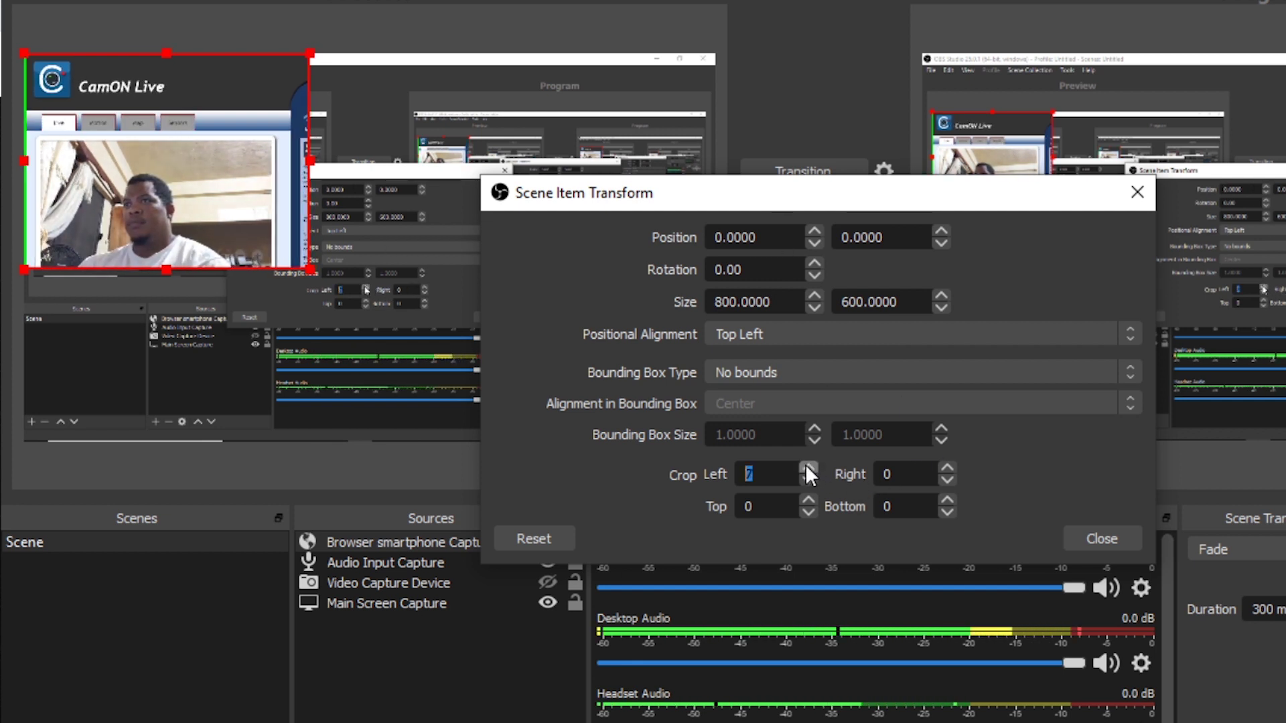
left_click(807, 467)
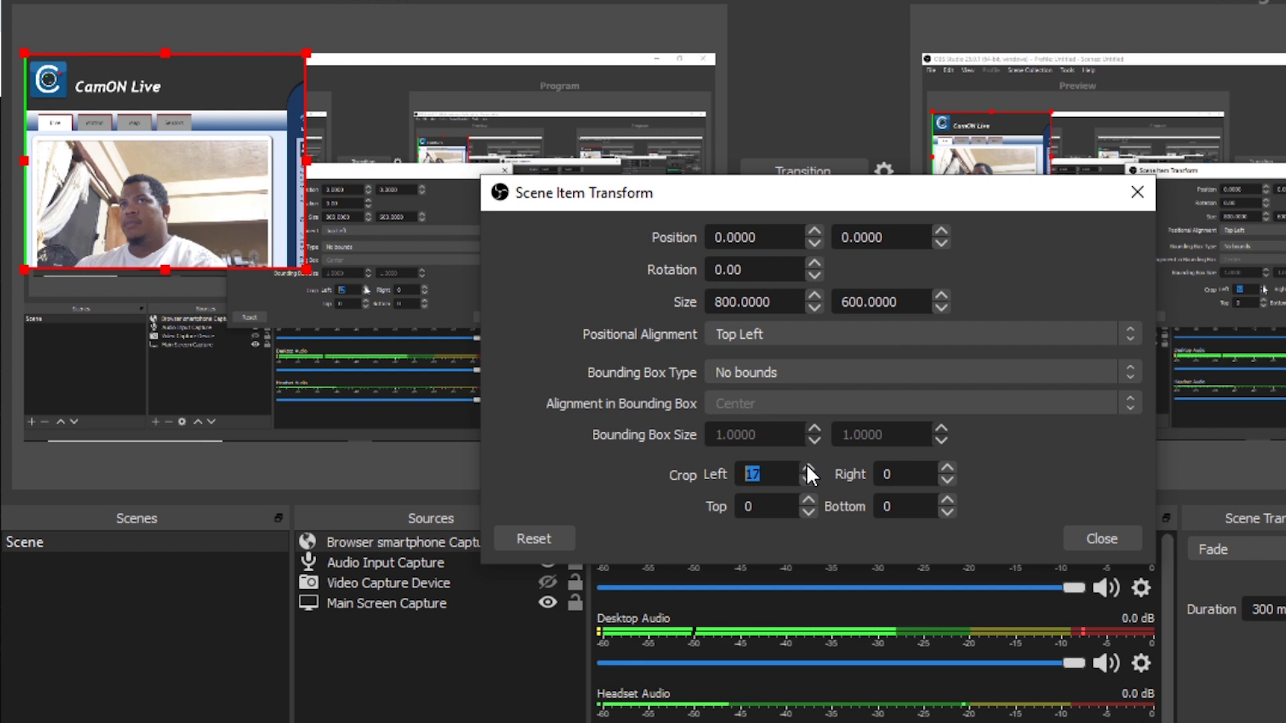
left_click(807, 467)
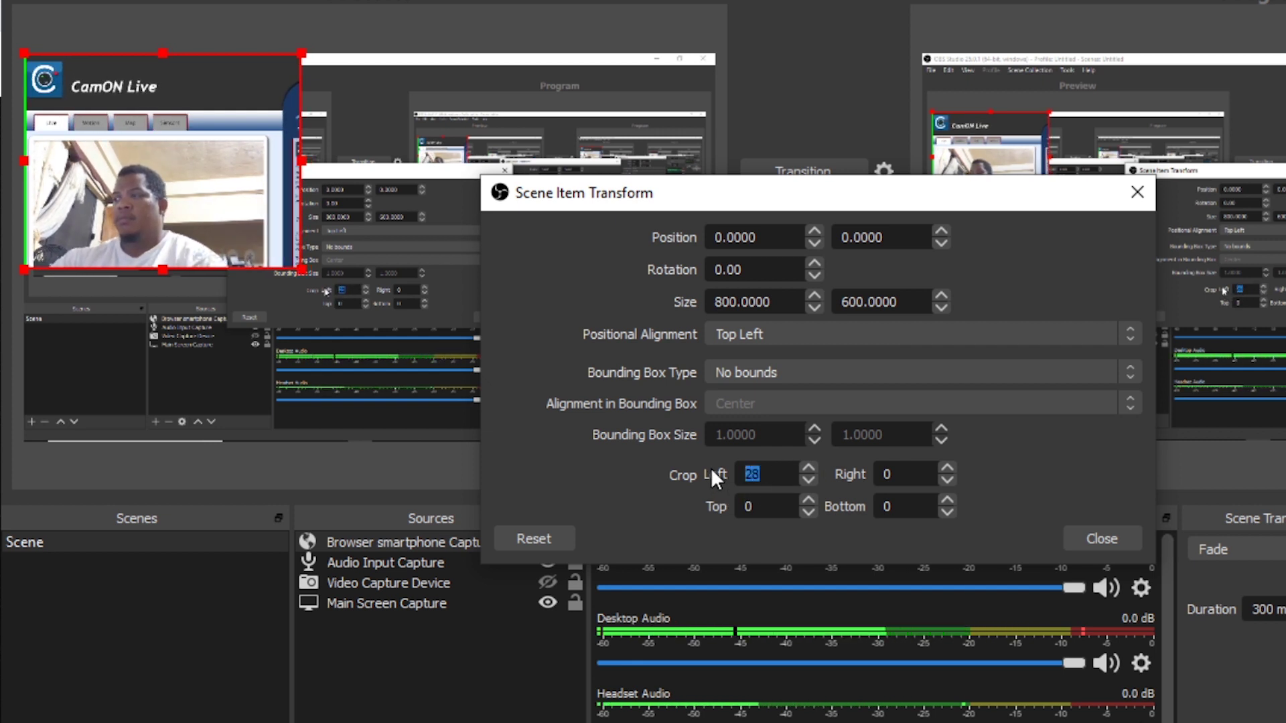
type("35")
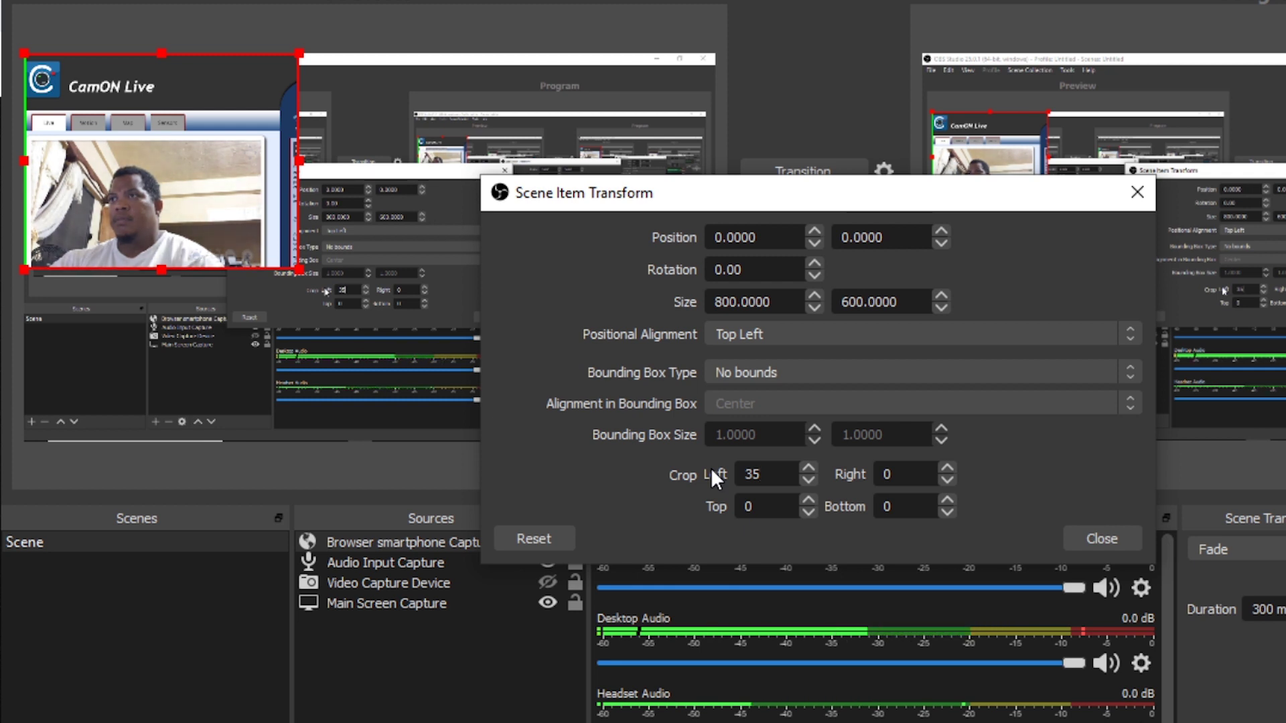
double_click(888, 474)
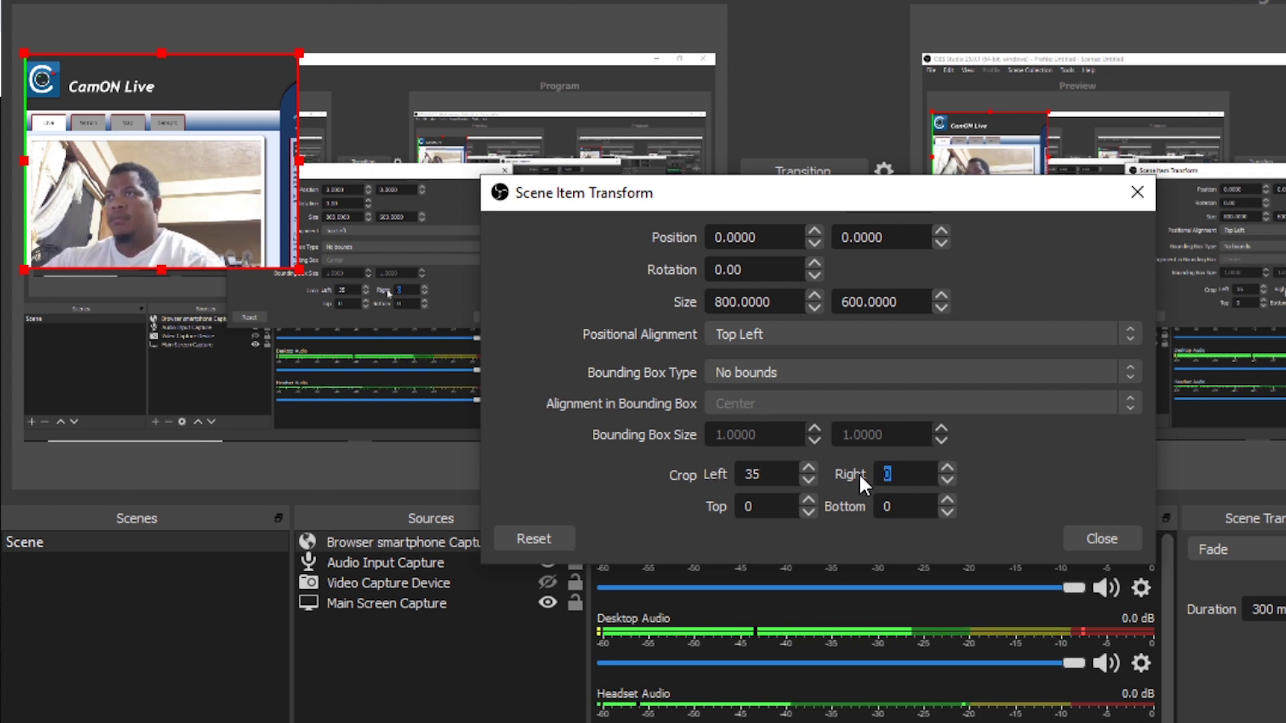
type("80")
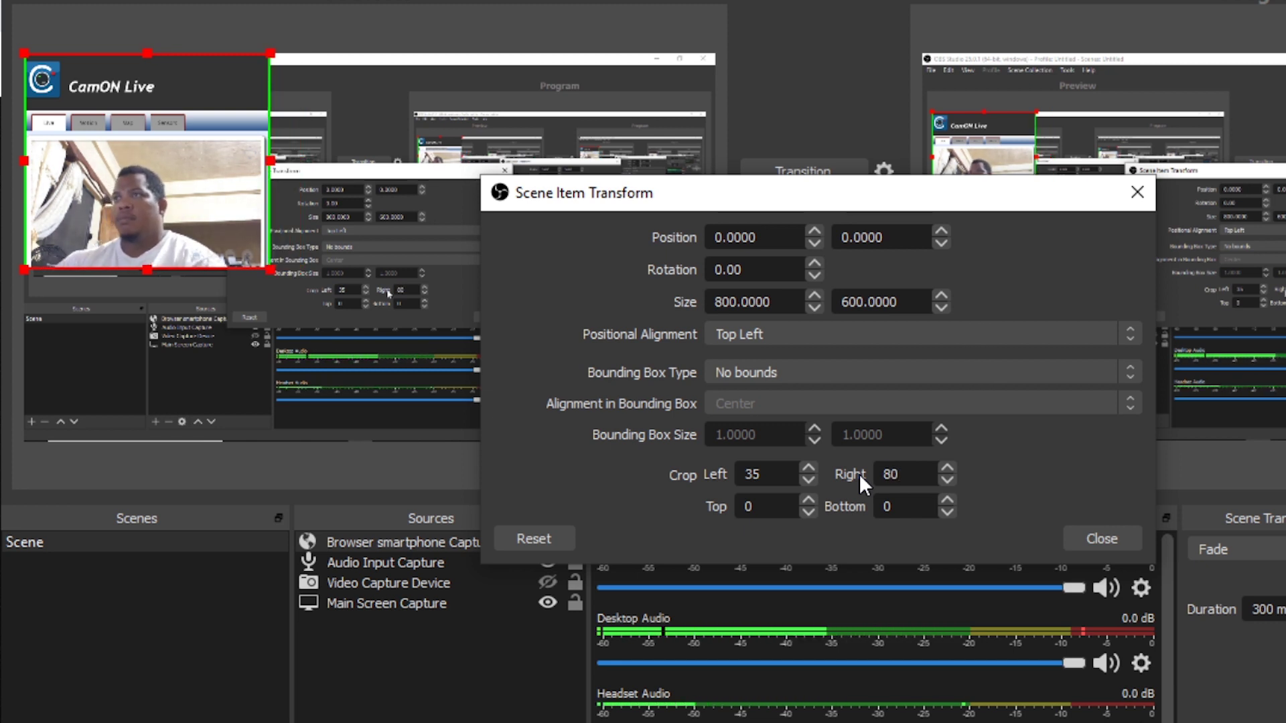
left_click(946, 468)
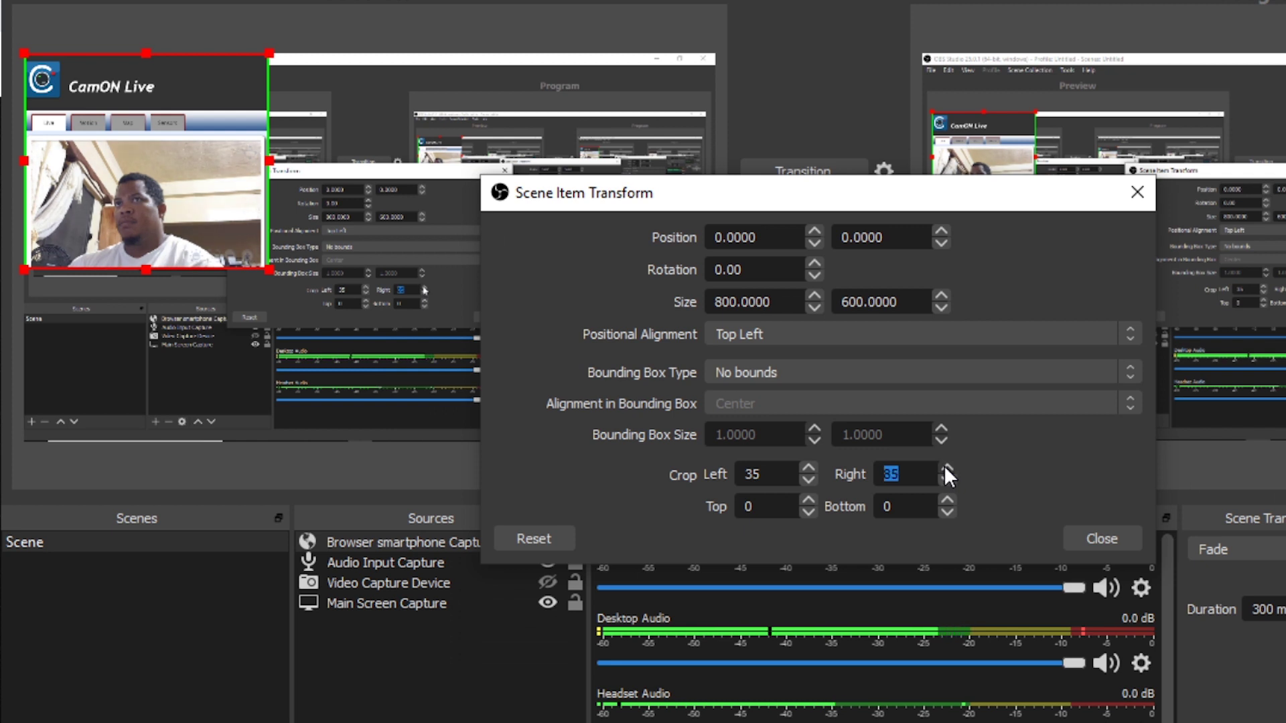
left_click(946, 468)
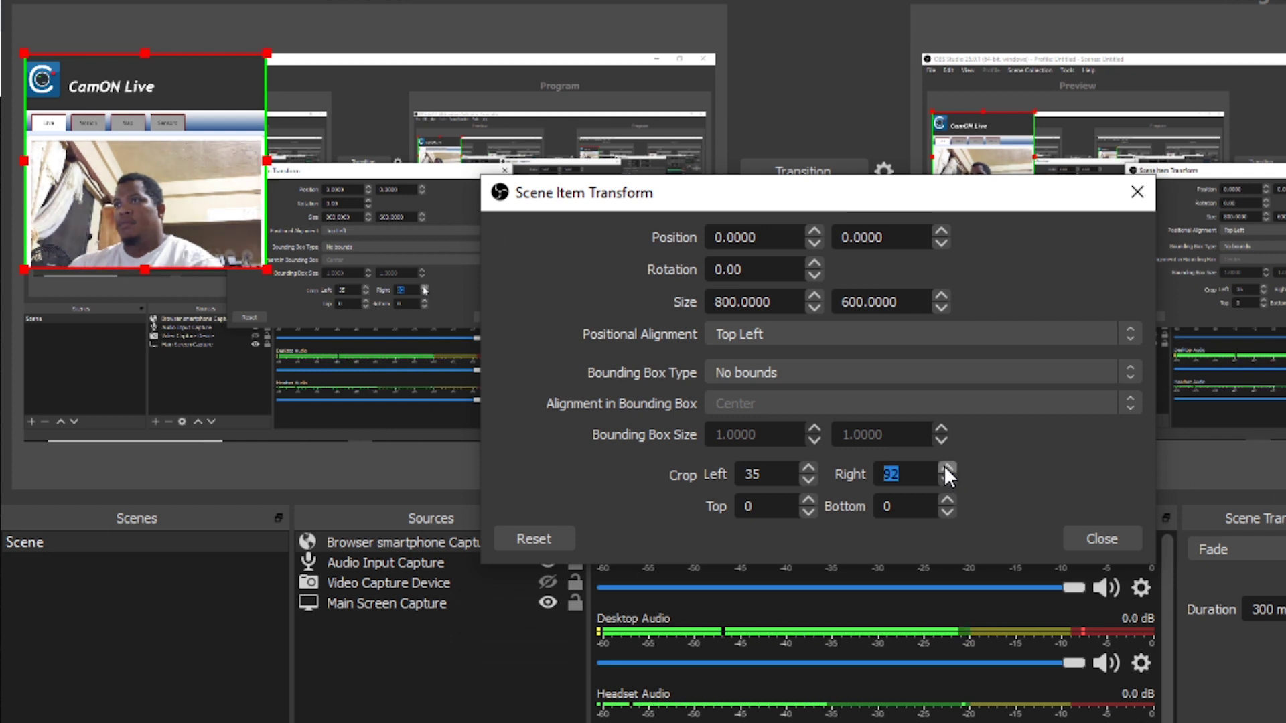
left_click(946, 468)
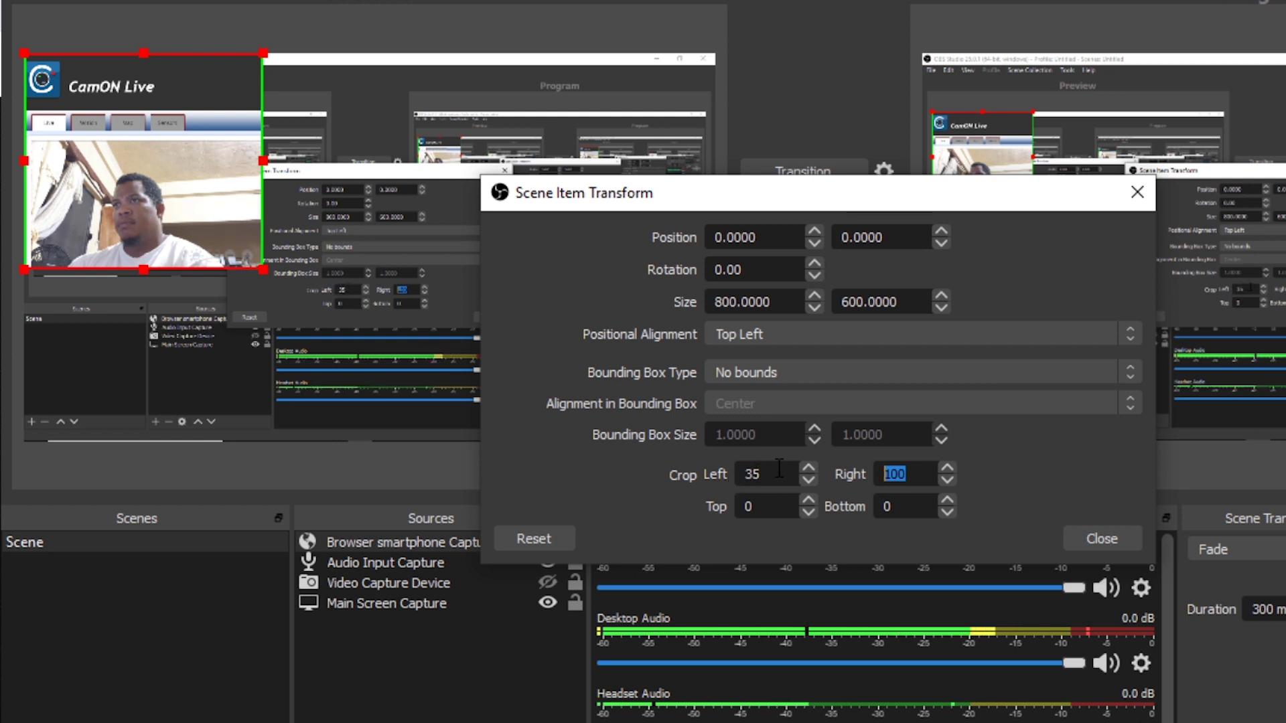
left_click(809, 467)
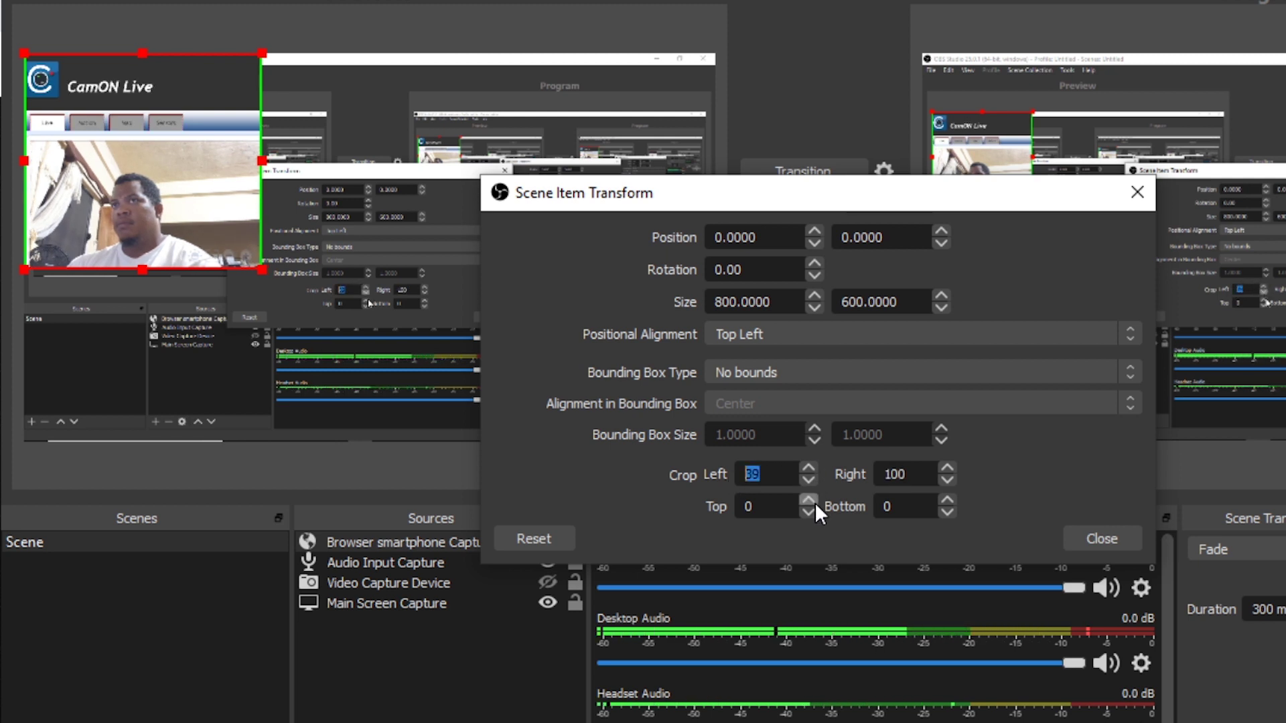
Set the Crop Top value to 240 in Scene Item Transform.
double_click(791, 509)
type("220")
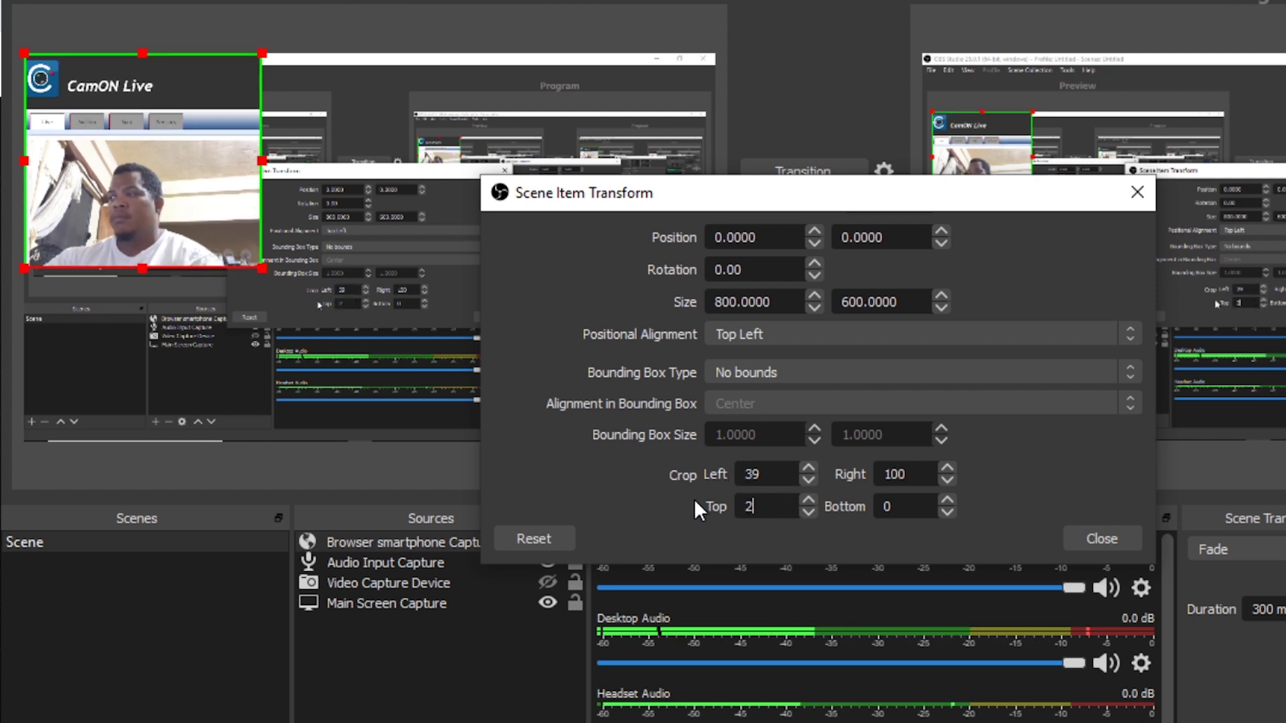
left_click(810, 499)
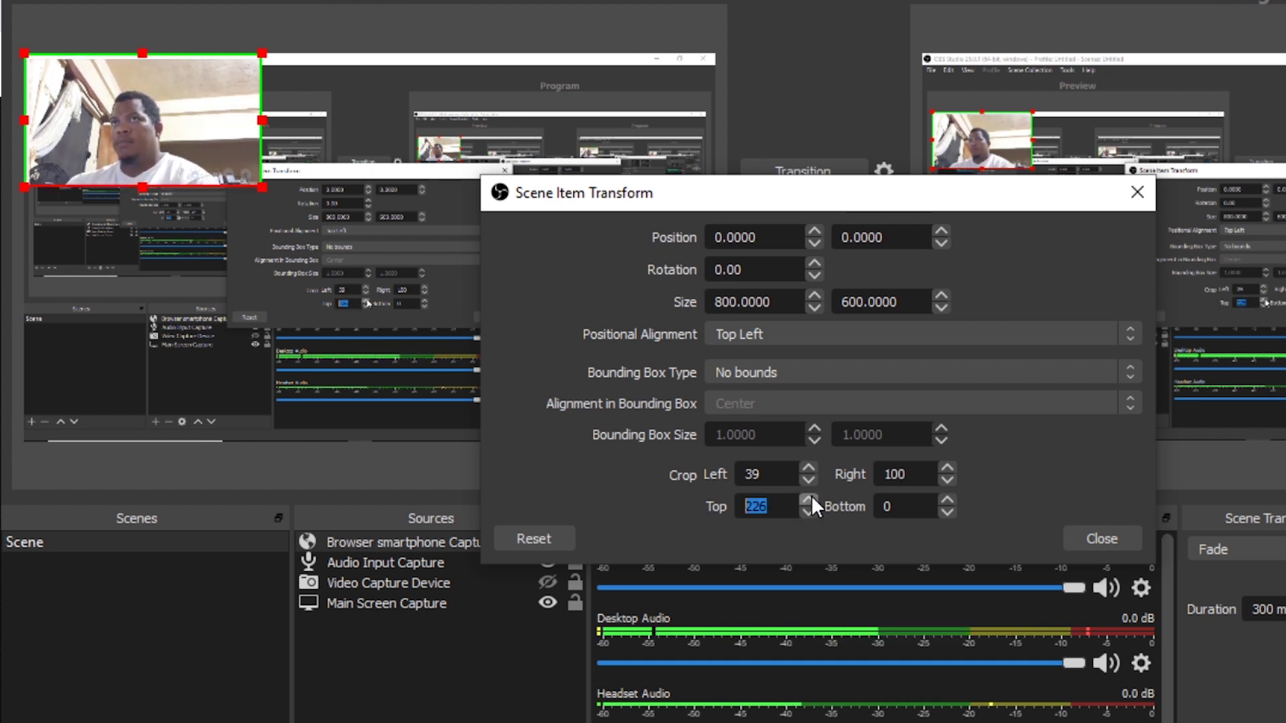
scroll(812, 499, "up", 9)
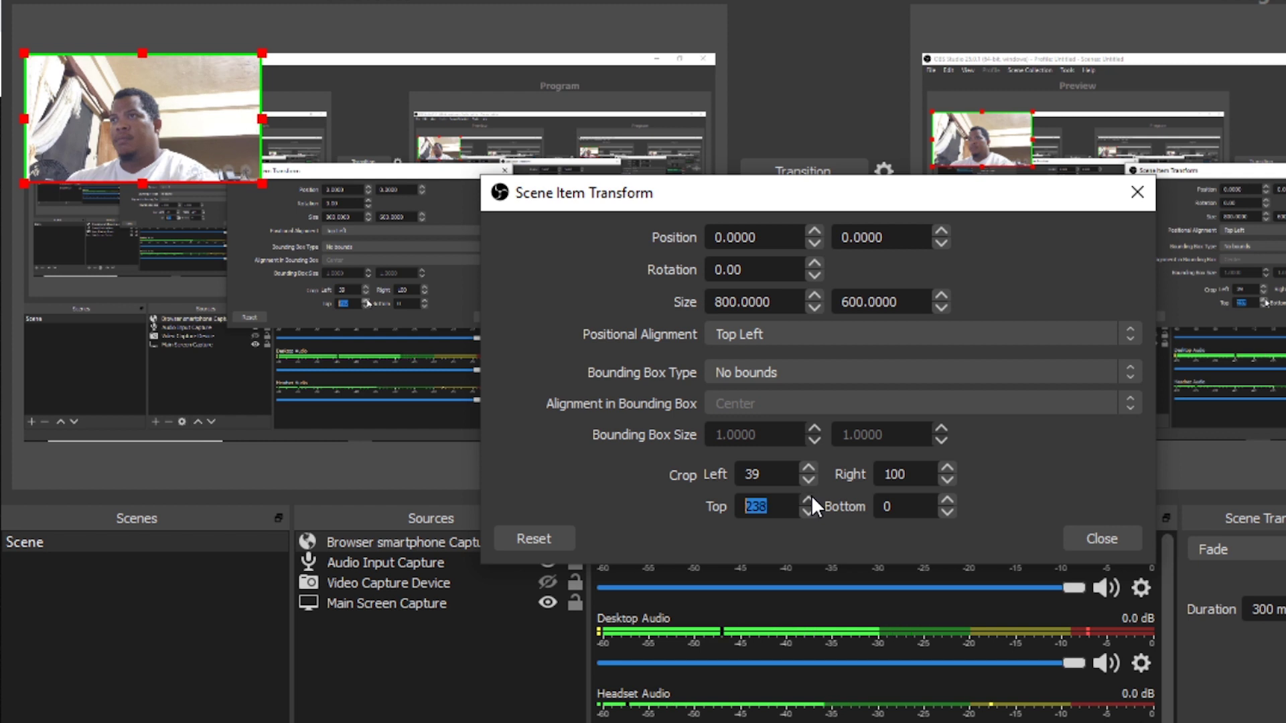
scroll(812, 496, "up", 1)
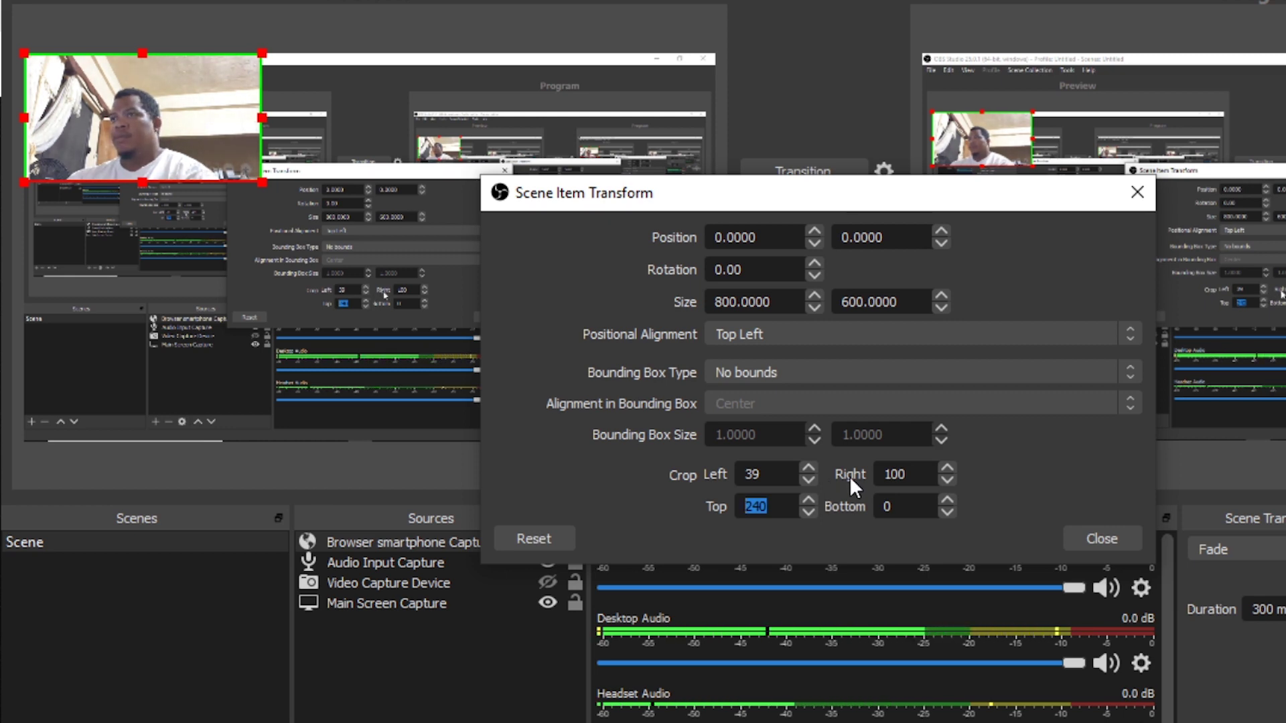
Centre the cropped phone feed and show the Video Capture Device webcam at the bottom right.
left_click(1113, 541)
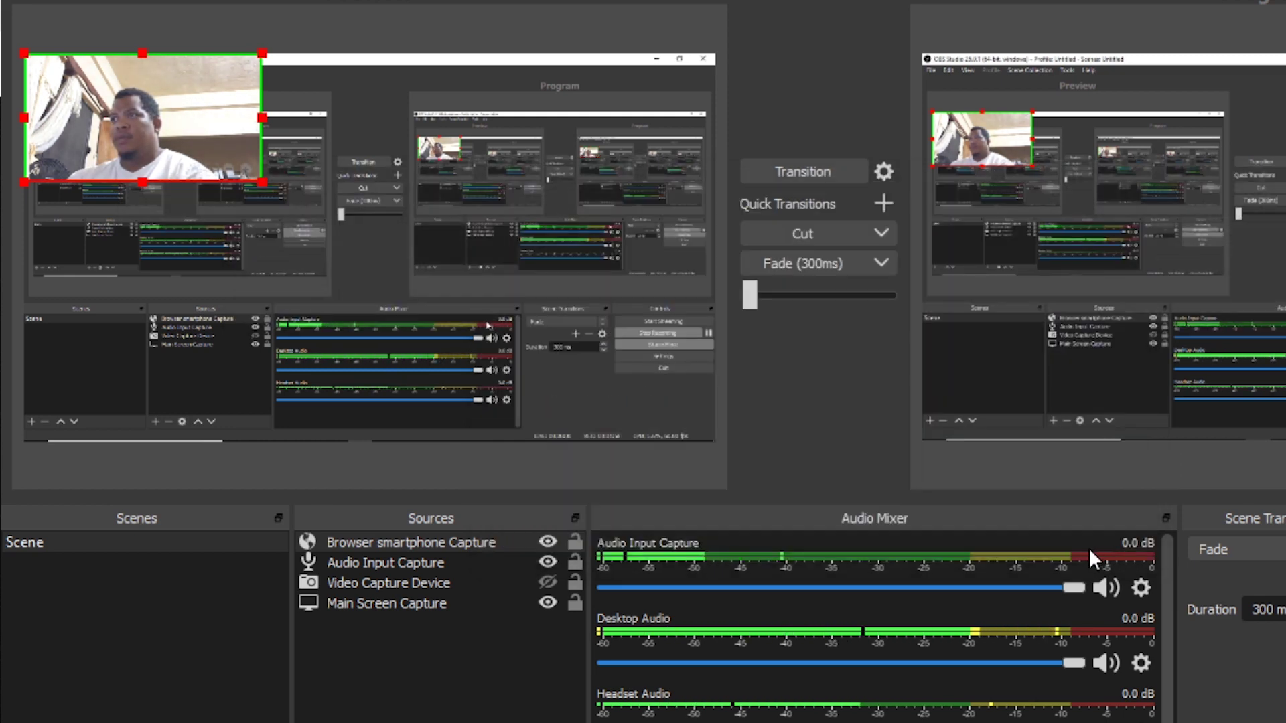
left_click_drag(169, 123, 477, 236)
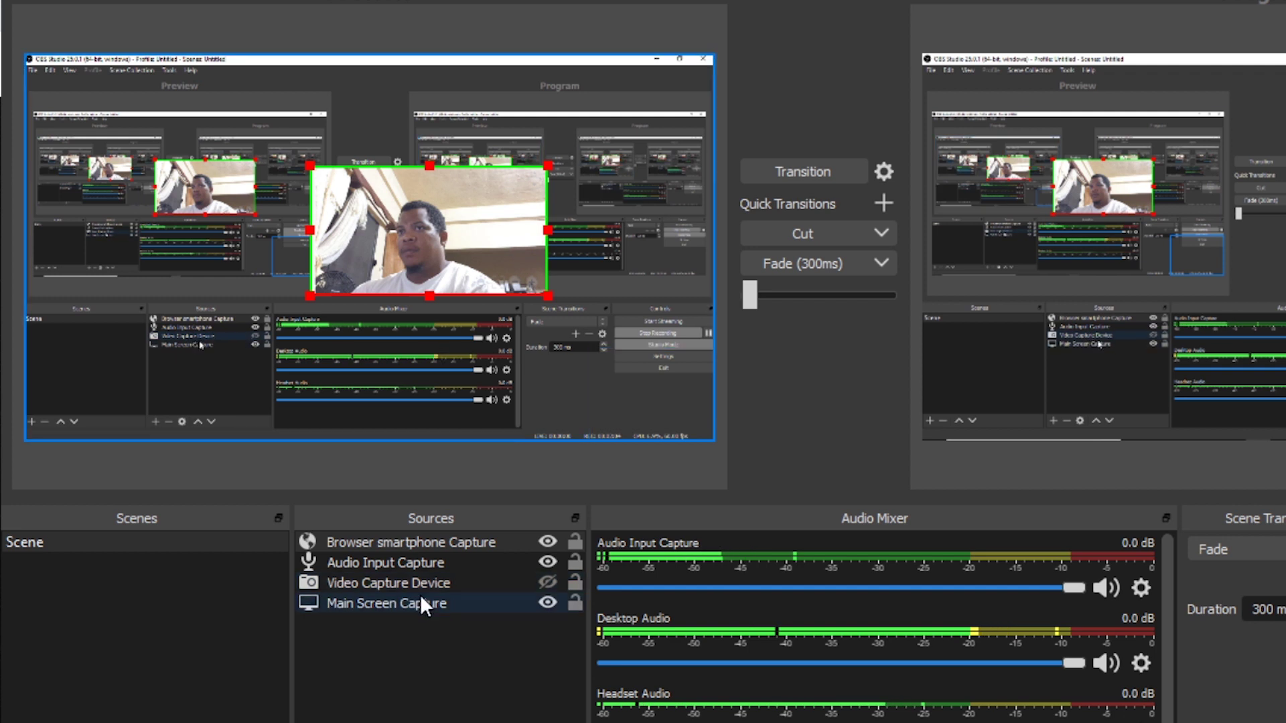
left_click(547, 582)
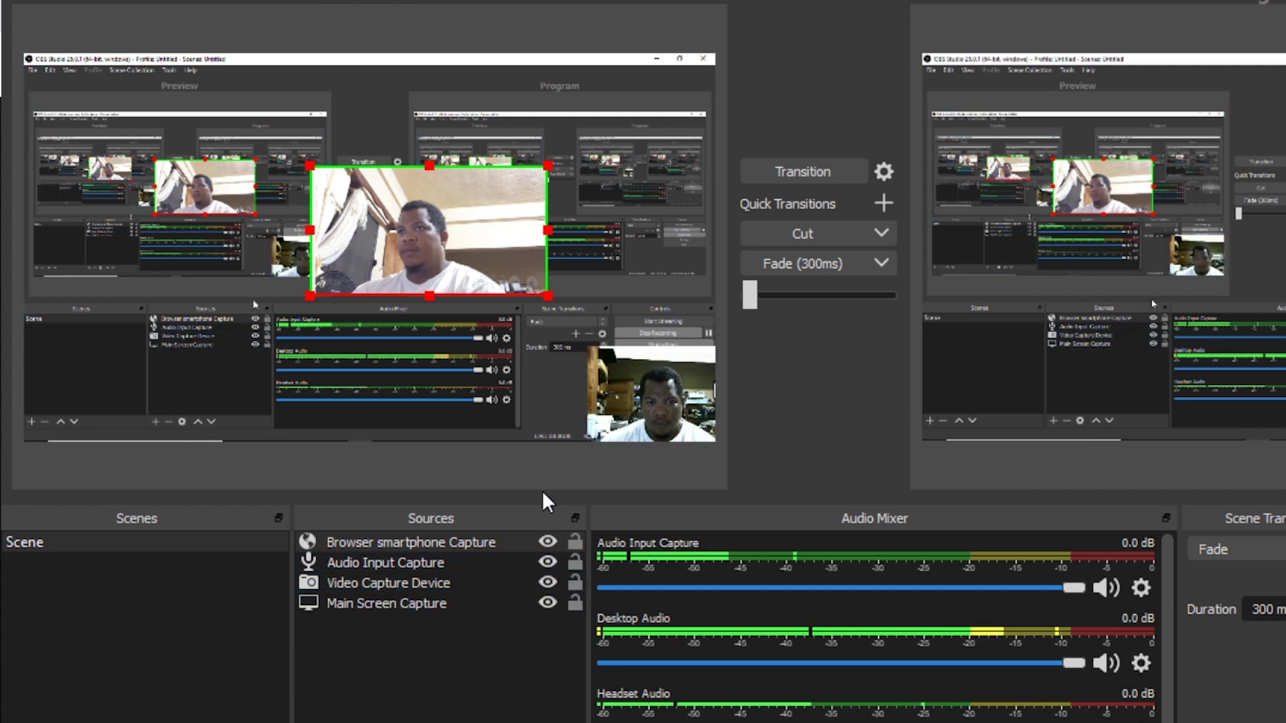
mouse_move(641, 383)
left_mouse_down()
mouse_move(572, 381)
mouse_move(628, 367)
left_mouse_up()
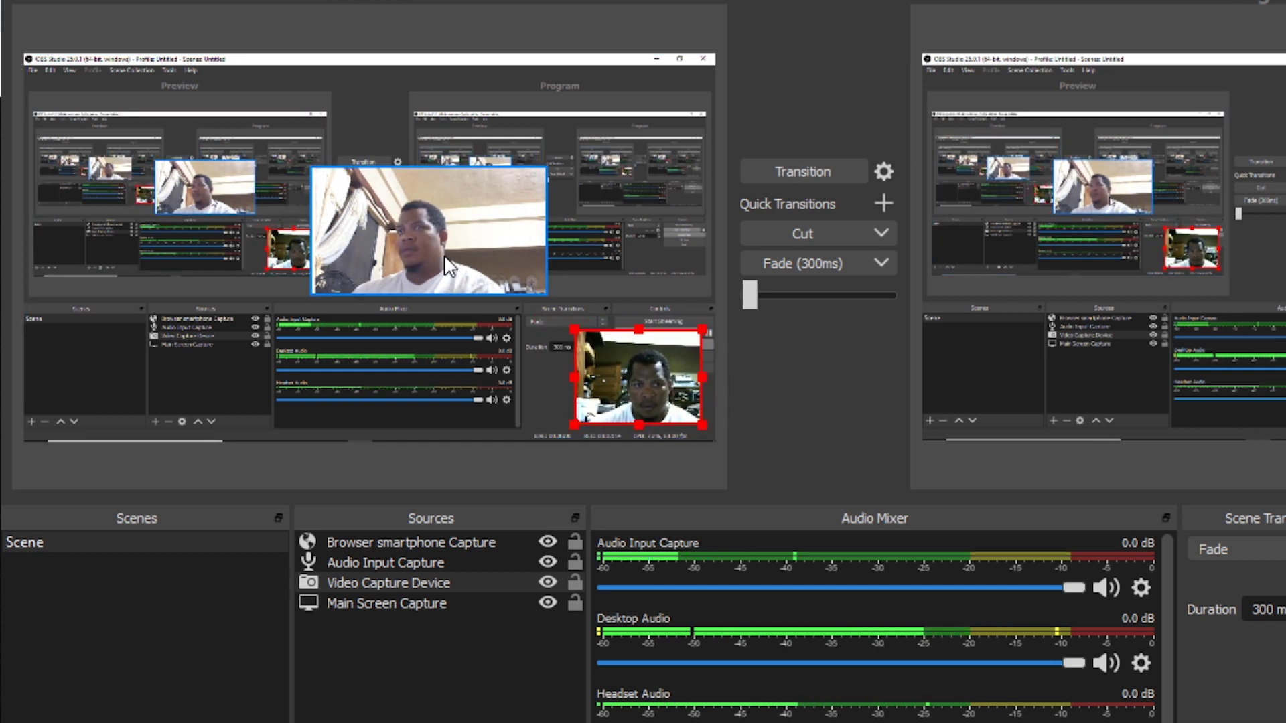
left_click_drag(446, 258, 432, 250)
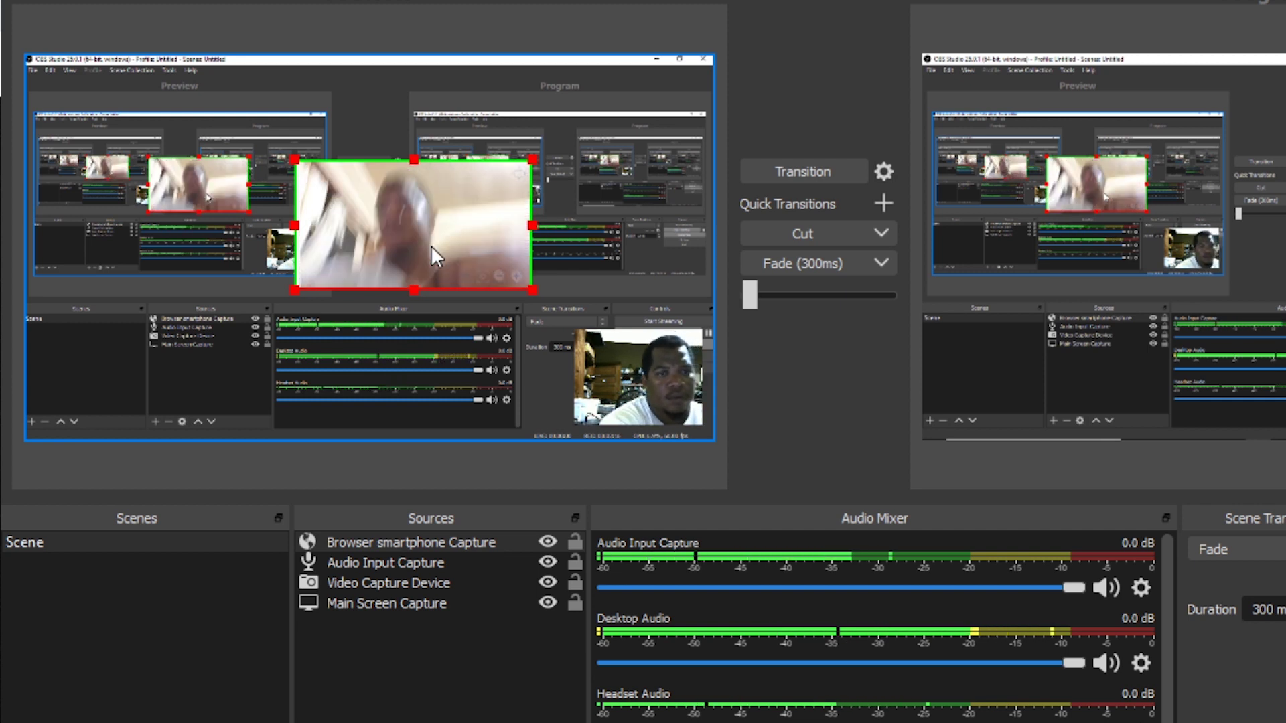